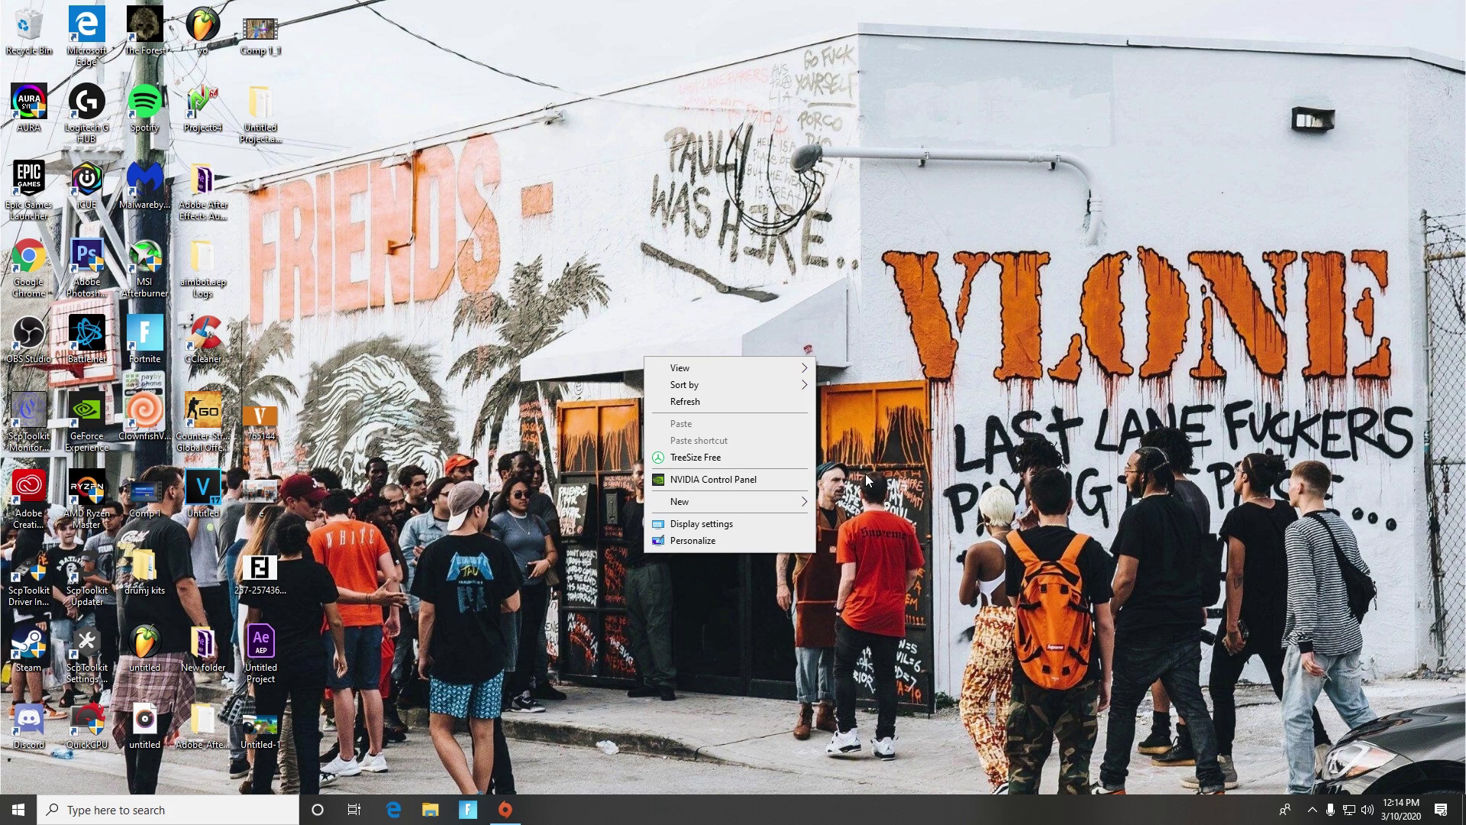
# Open NVIDIA Control Panel from the desktop's right-click menu.
pyautogui.click(728, 481)
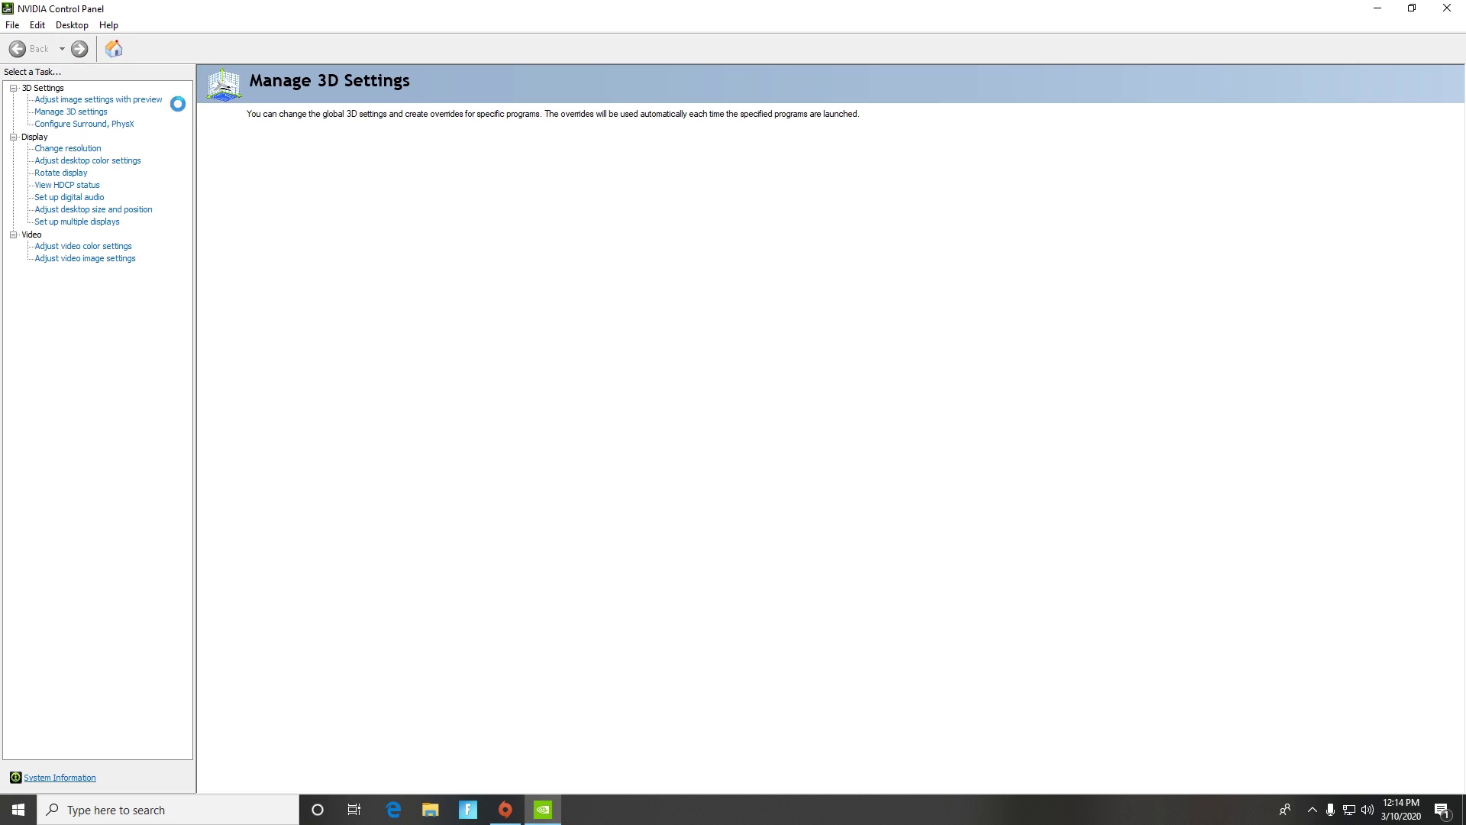
# After trying the Balanced and Performance slider positions, switch to 'Use the advanced 3D image settings' and show Manage 3D settings.
pyautogui.click(103, 100)
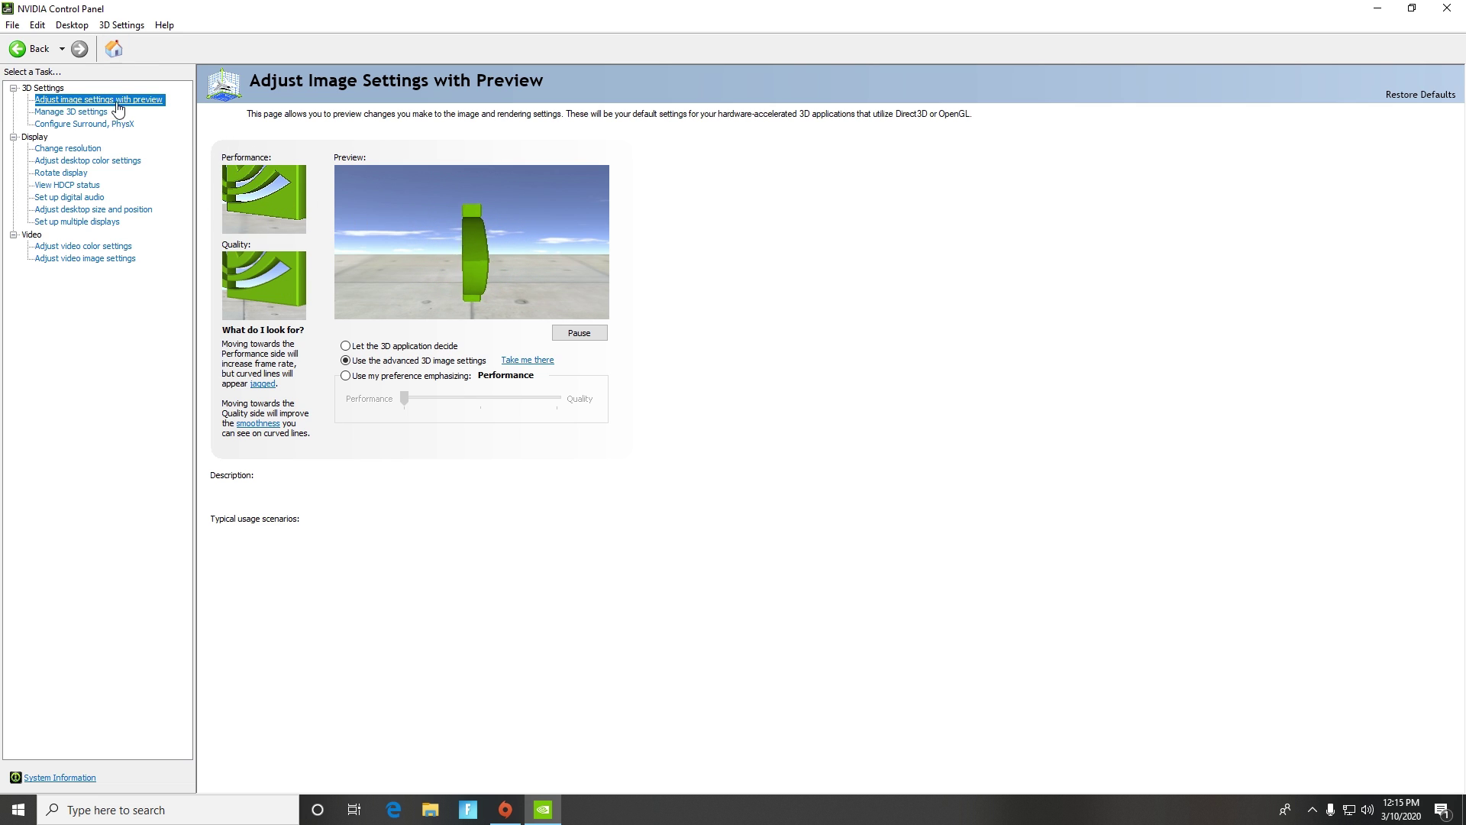
pyautogui.moveTo(353, 351)
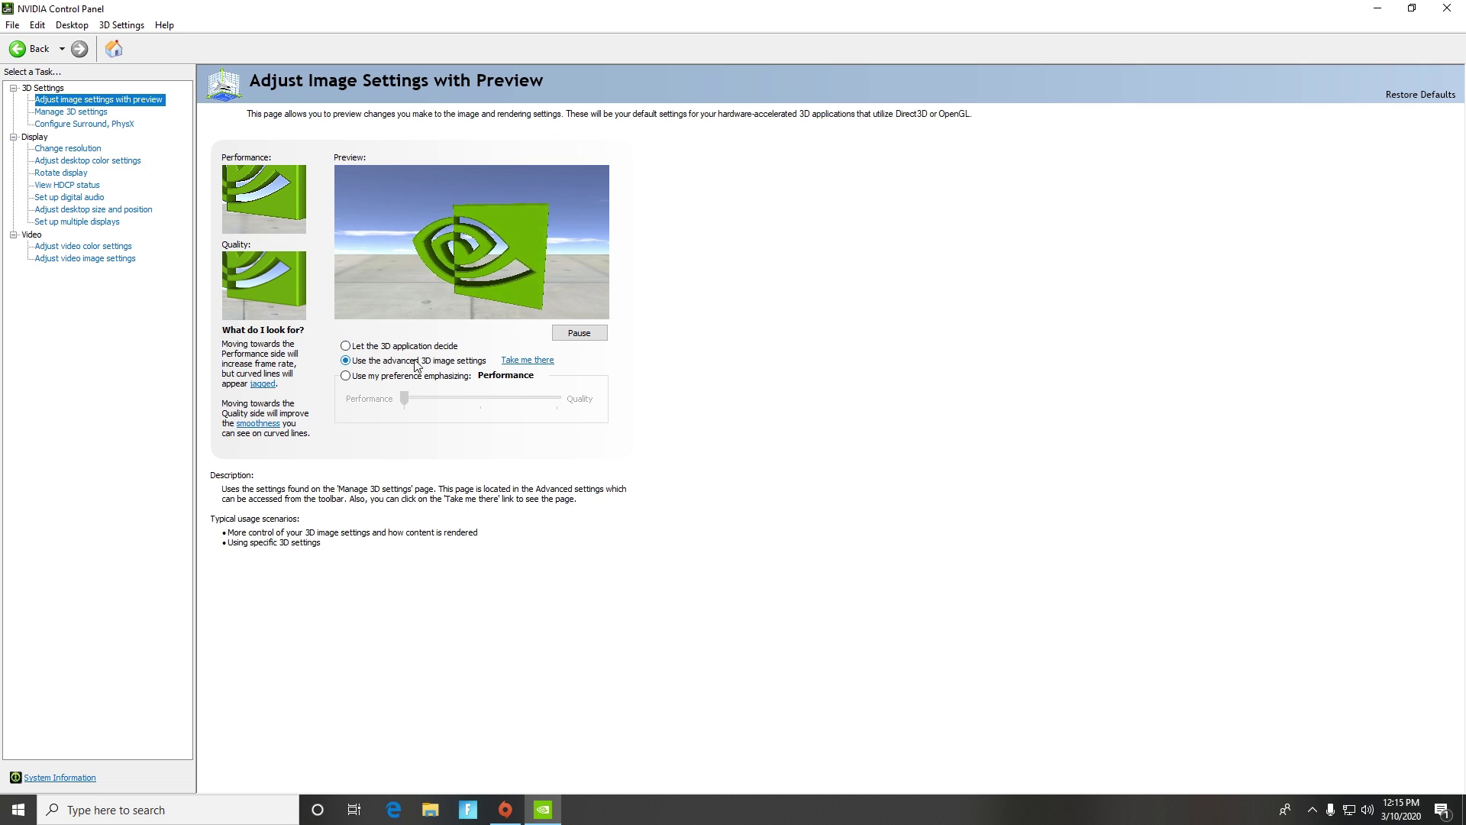
pyautogui.click(355, 376)
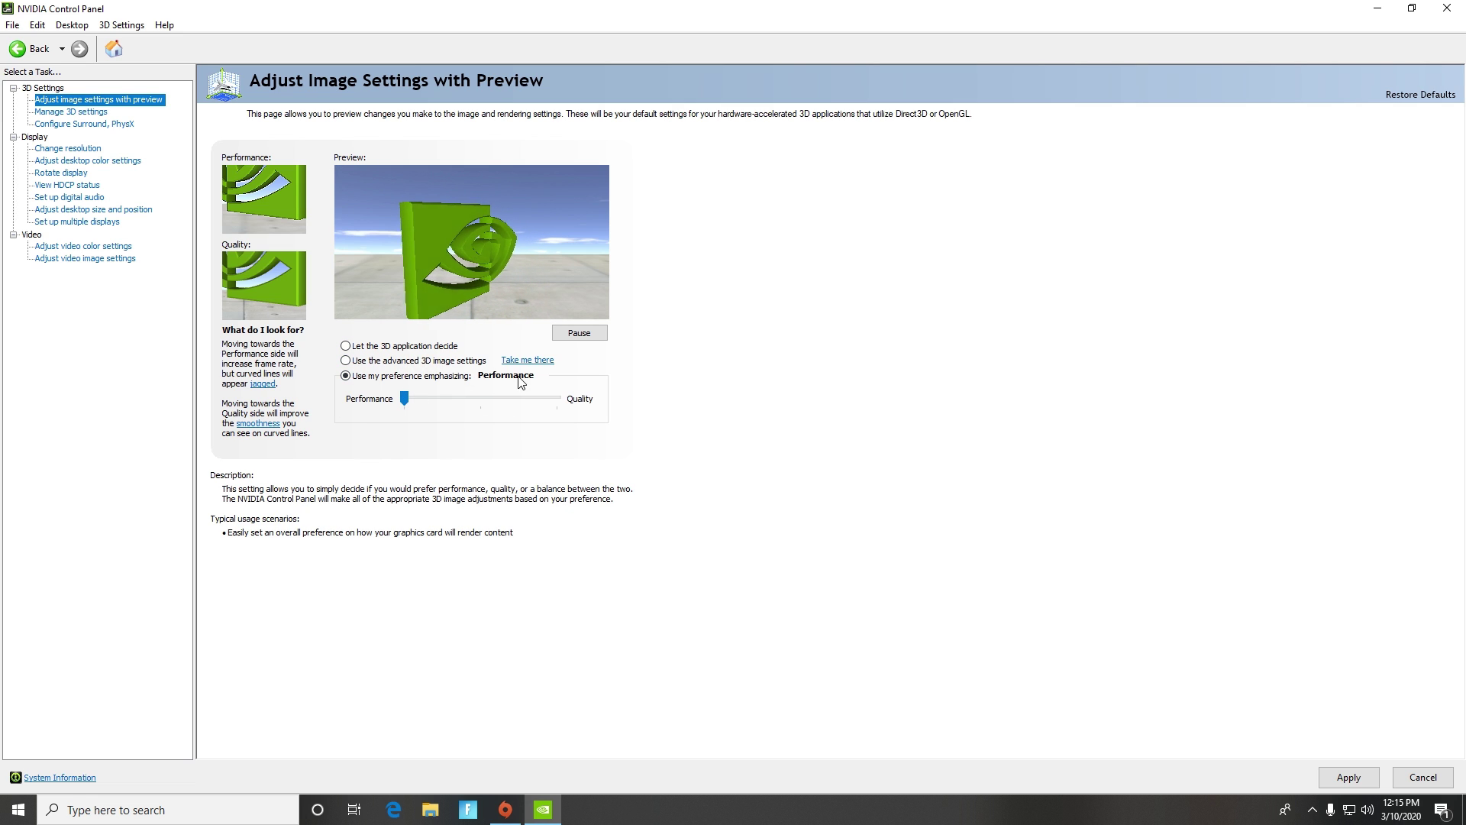
pyautogui.click(500, 397)
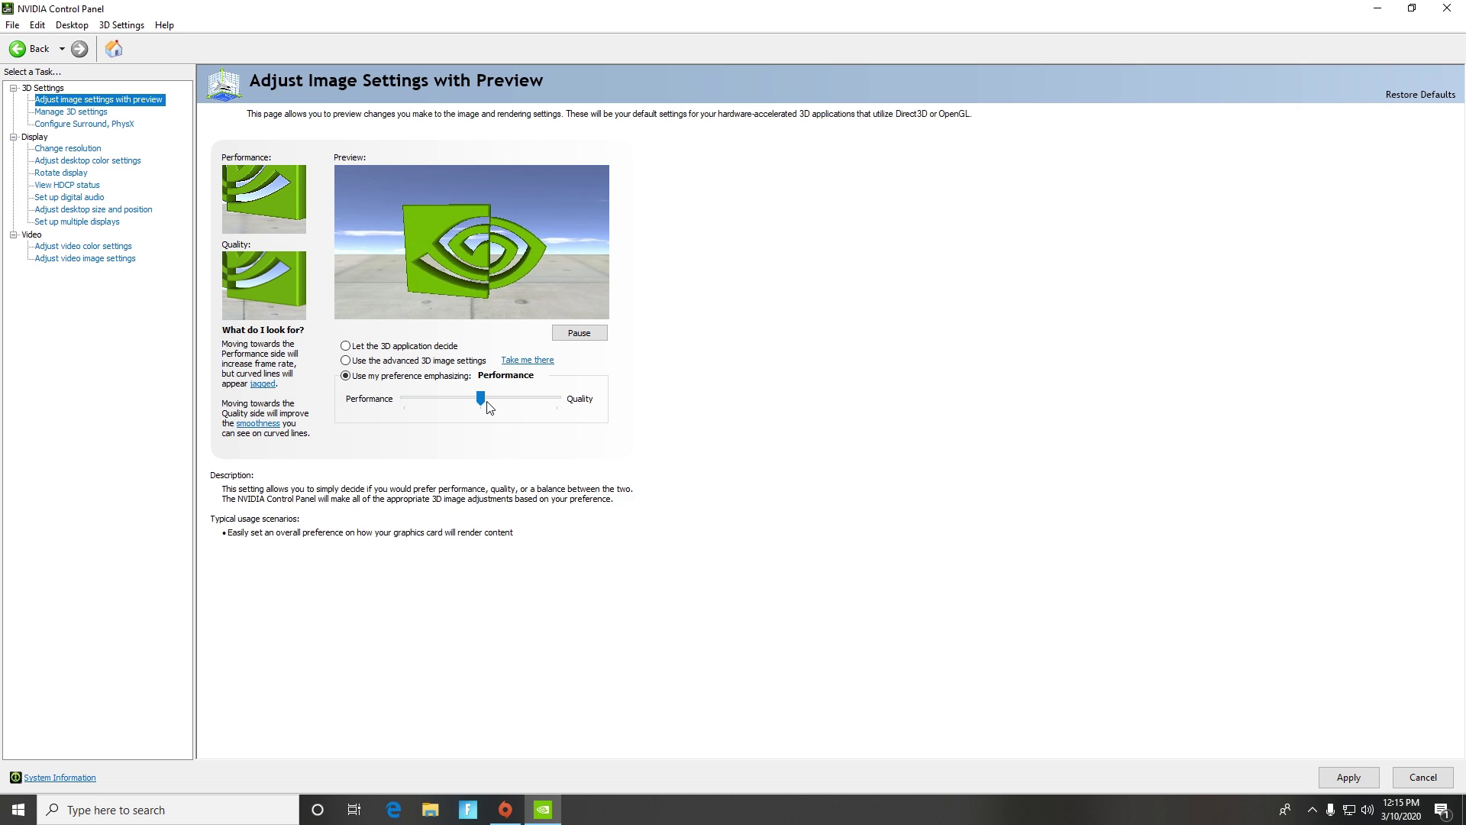
pyautogui.click(405, 398)
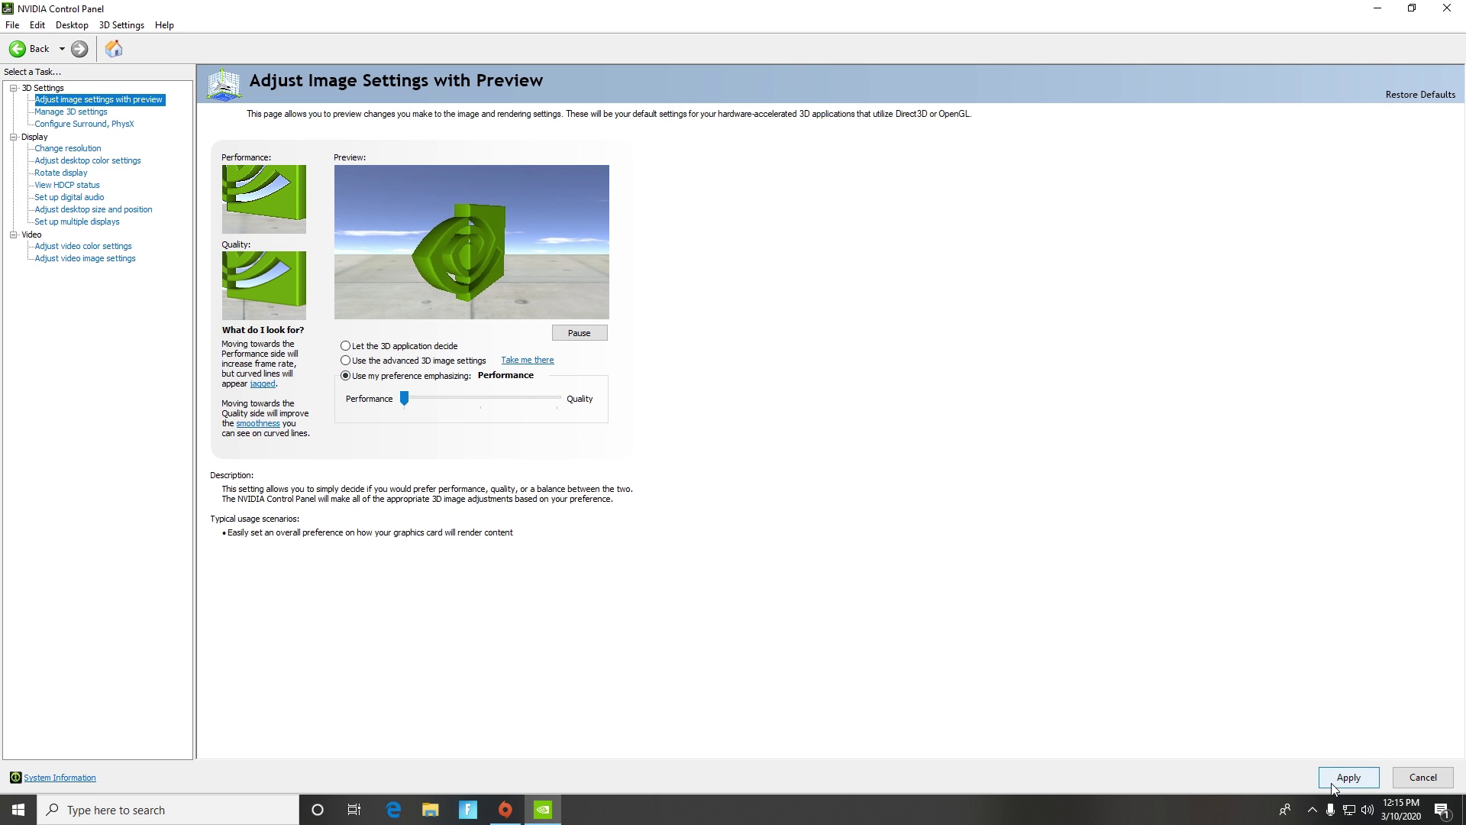
pyautogui.click(345, 361)
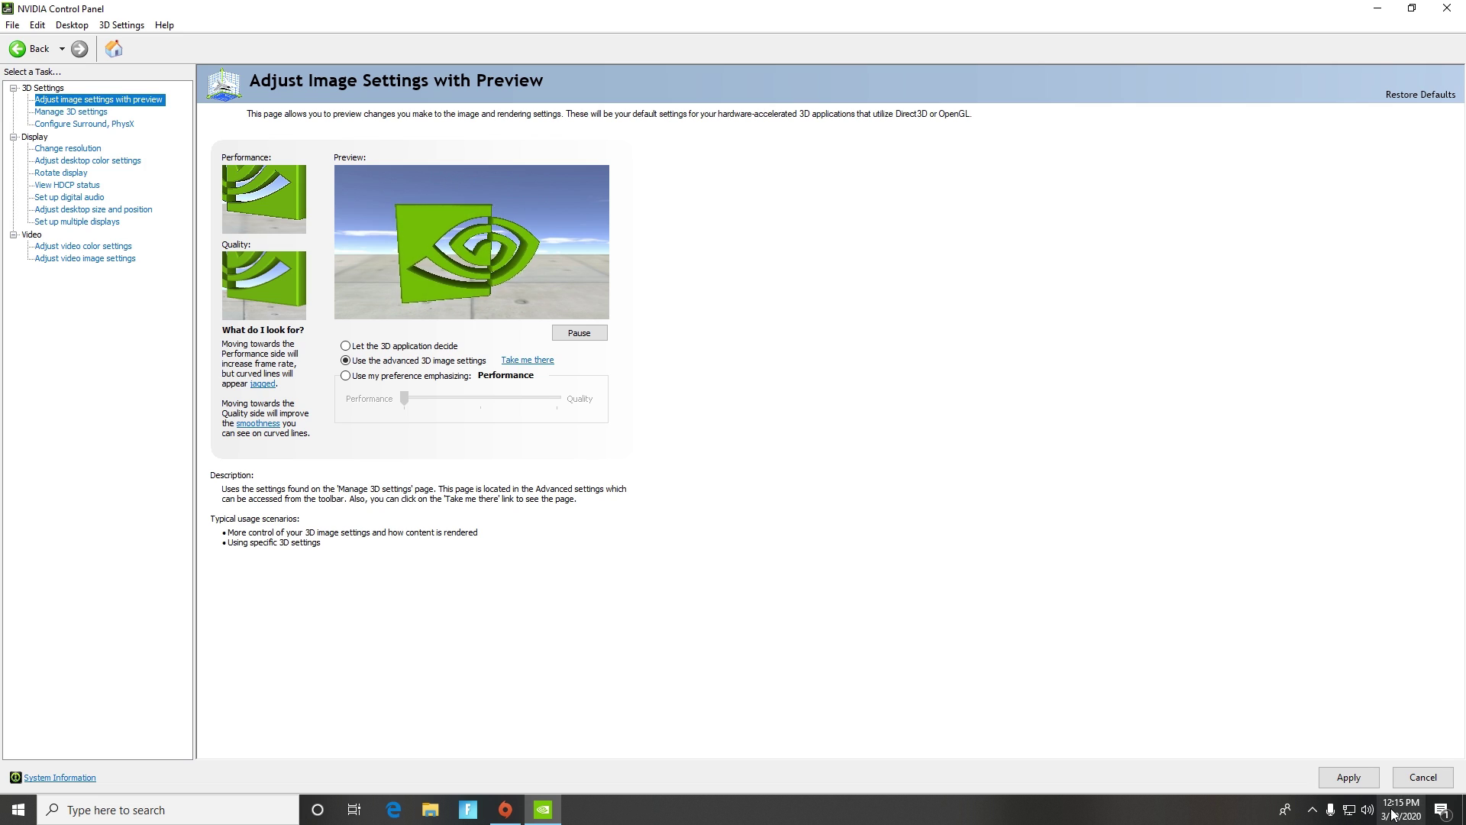
pyautogui.click(71, 112)
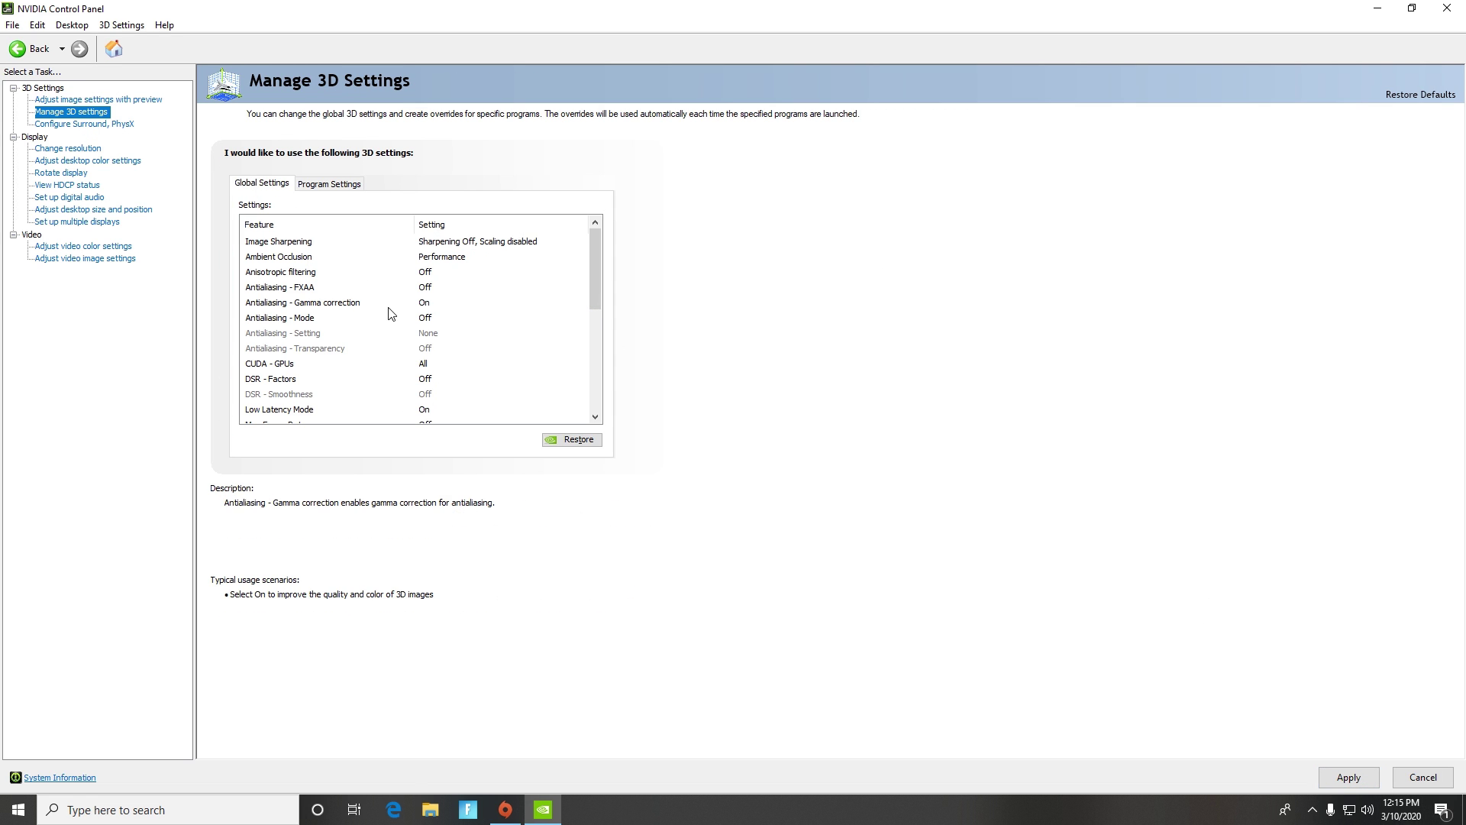
pyautogui.scroll(-3, 395, 319)
pyautogui.scroll(-2, 395, 319)
pyautogui.scroll(5, 395, 290)
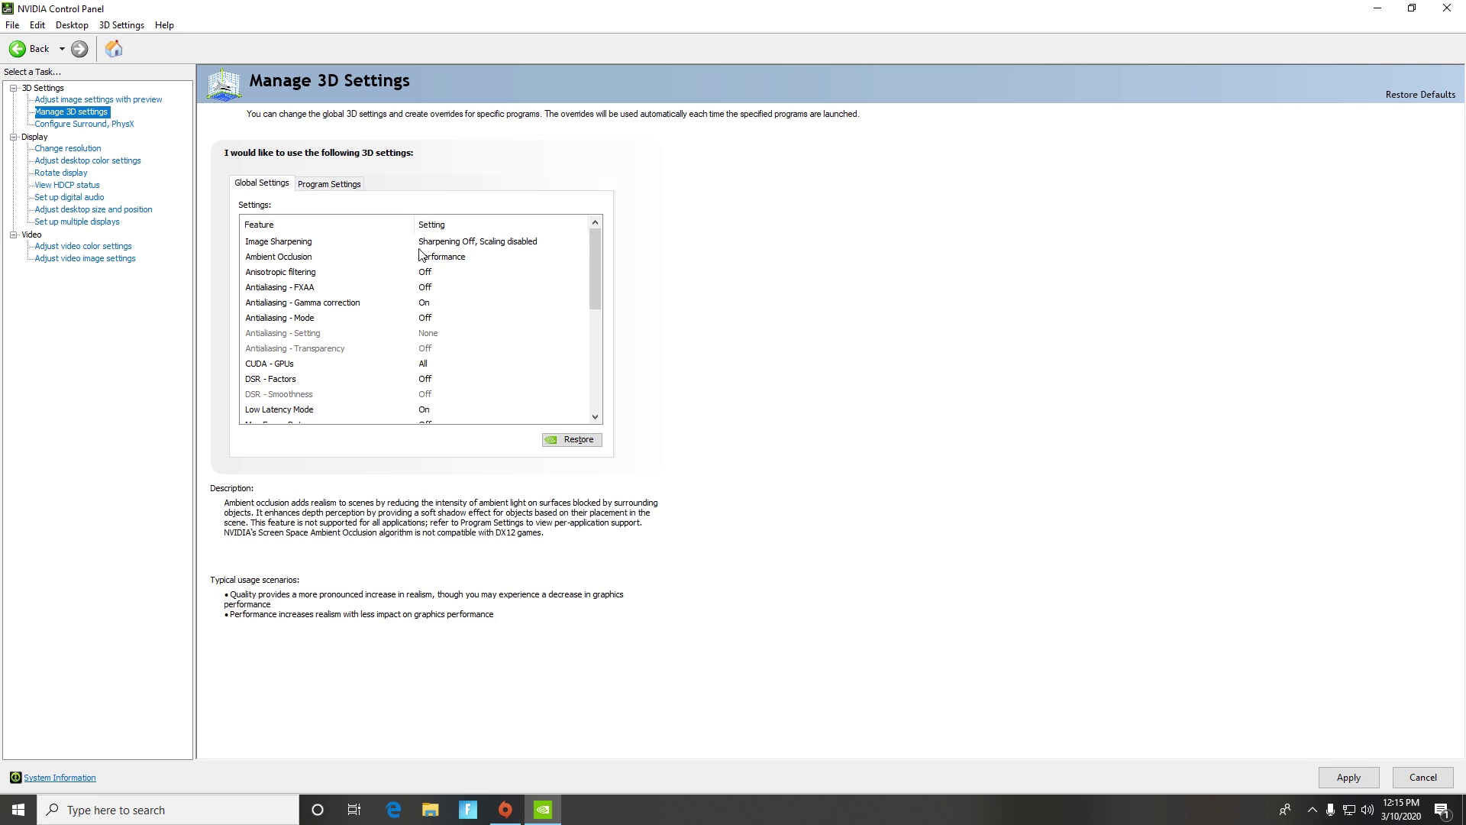
pyautogui.click(469, 241)
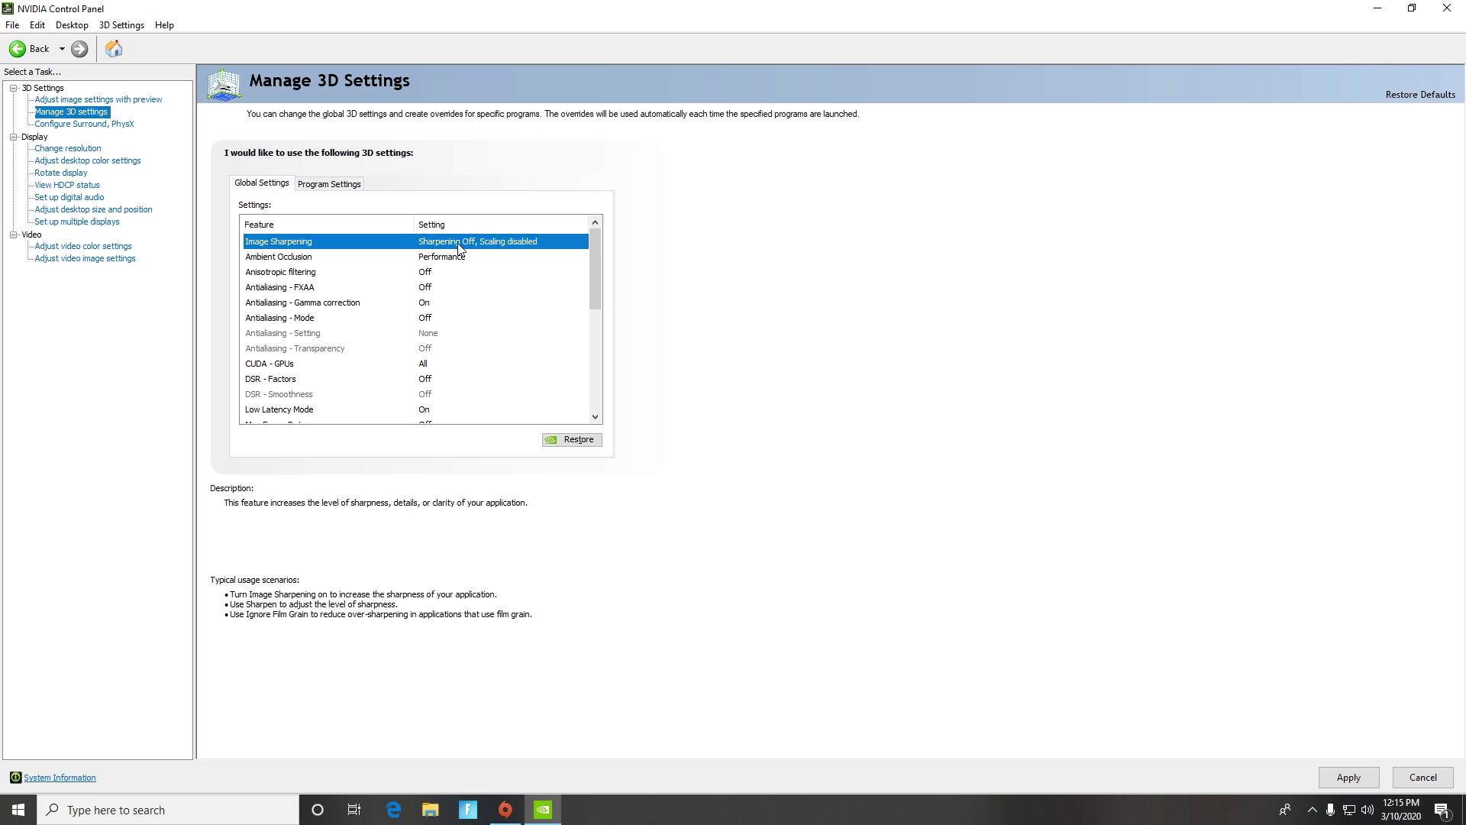
pyautogui.click(458, 244)
pyautogui.click(459, 244)
pyautogui.click(441, 297)
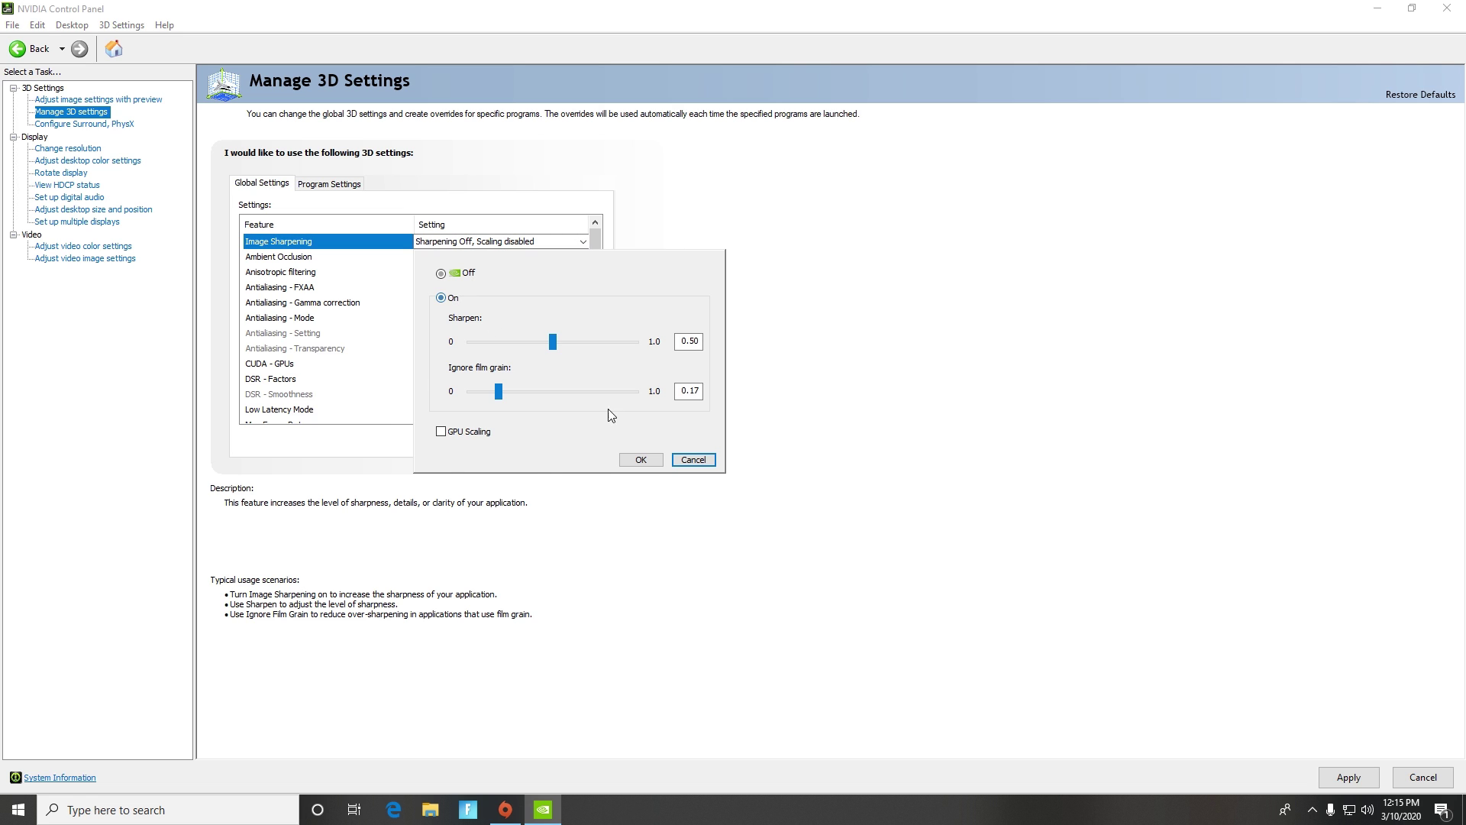
pyautogui.click(701, 337)
pyautogui.click(442, 273)
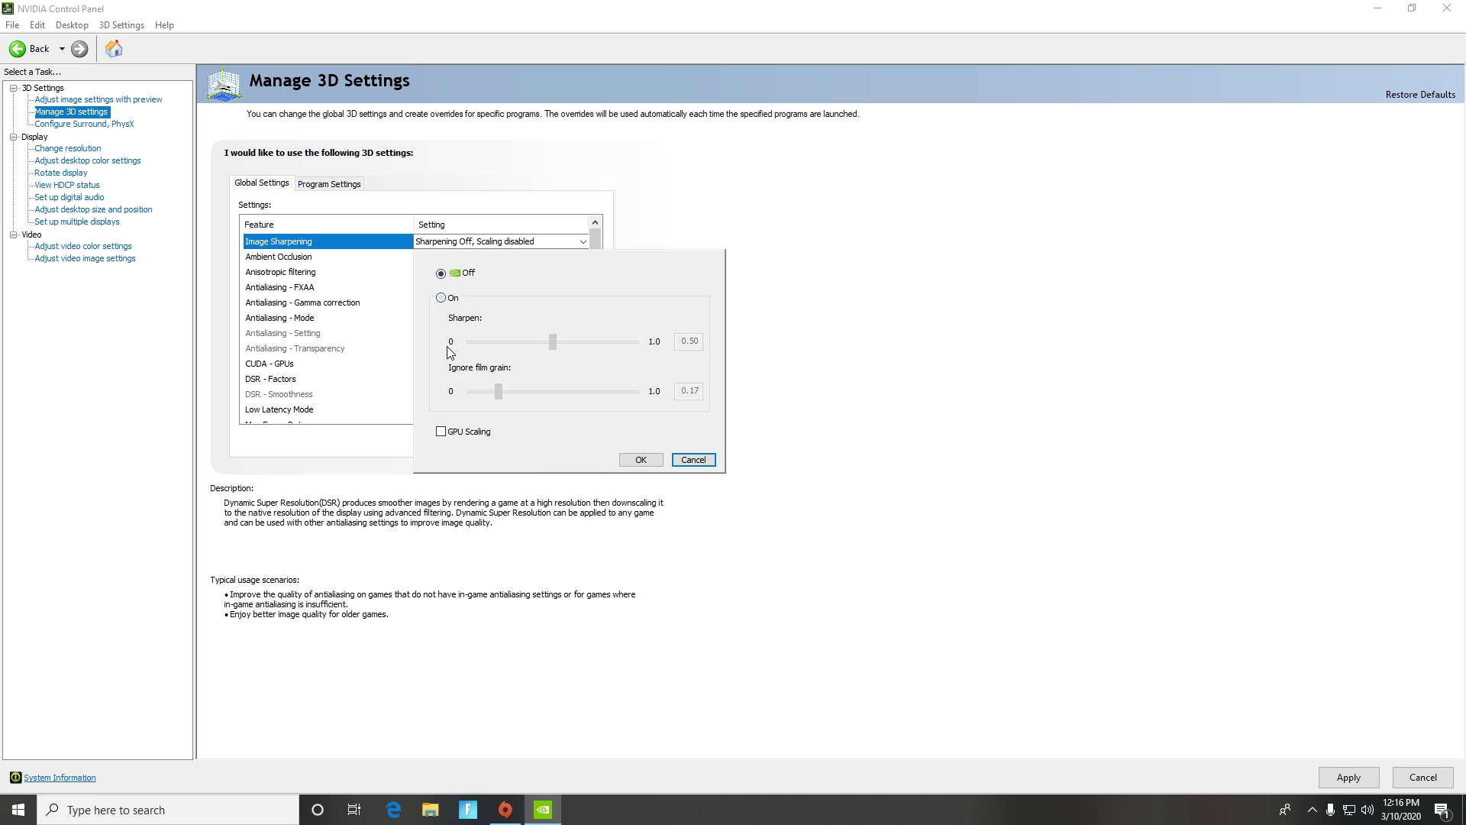
pyautogui.click(368, 260)
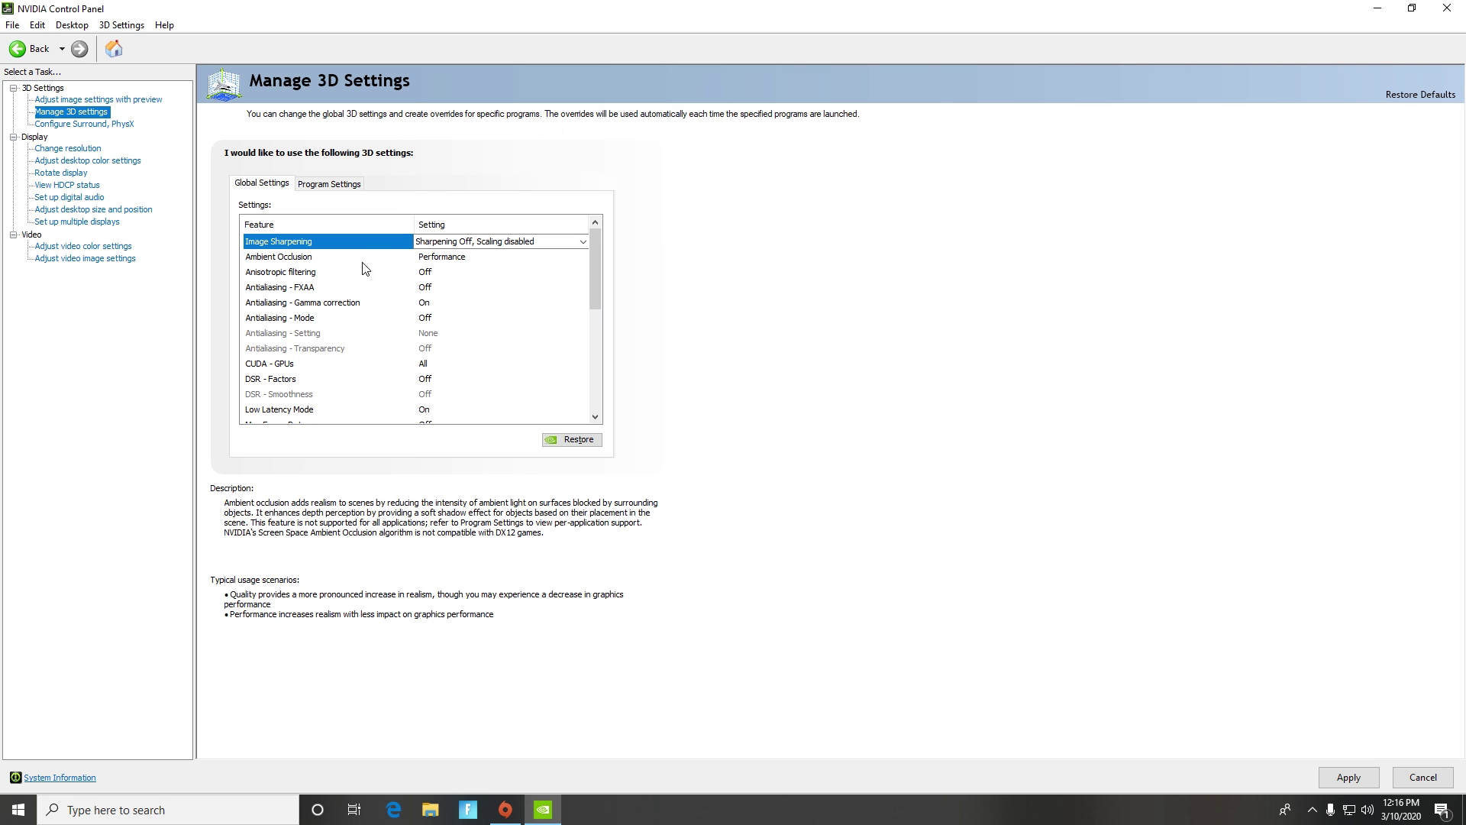
pyautogui.click(300, 267)
pyautogui.click(437, 260)
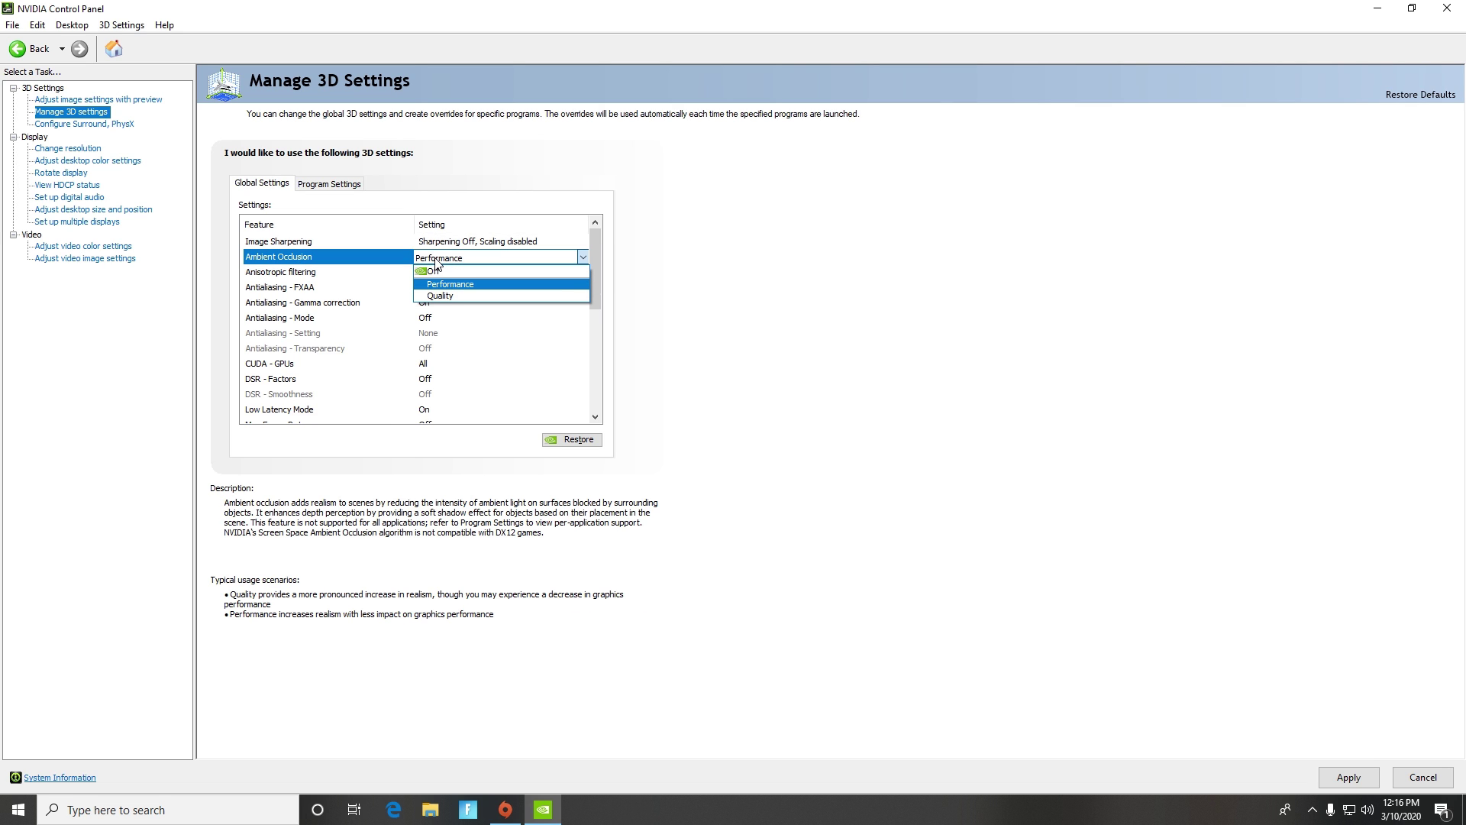
pyautogui.click(439, 284)
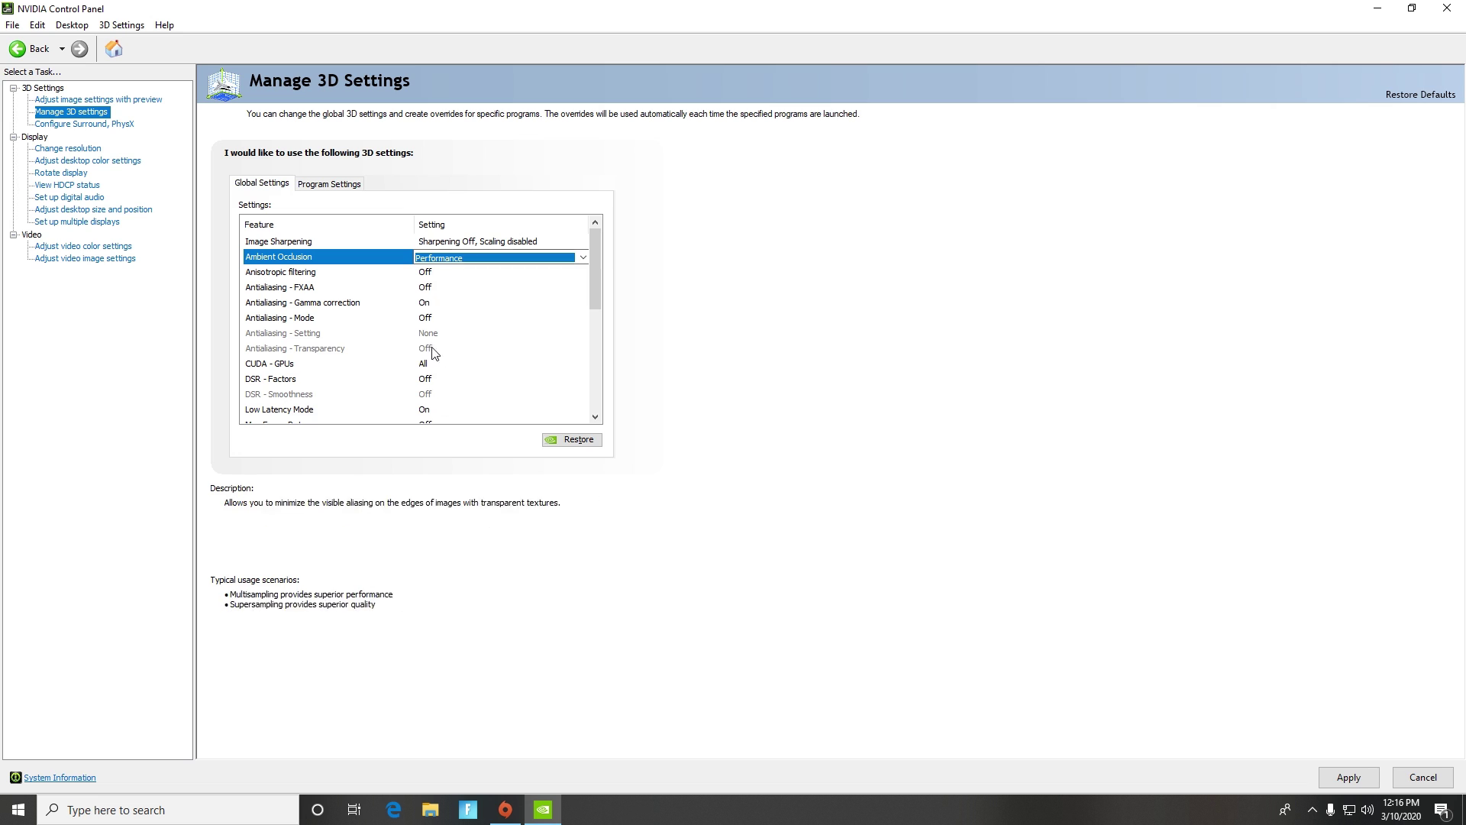
pyautogui.scroll(-1, 327, 325)
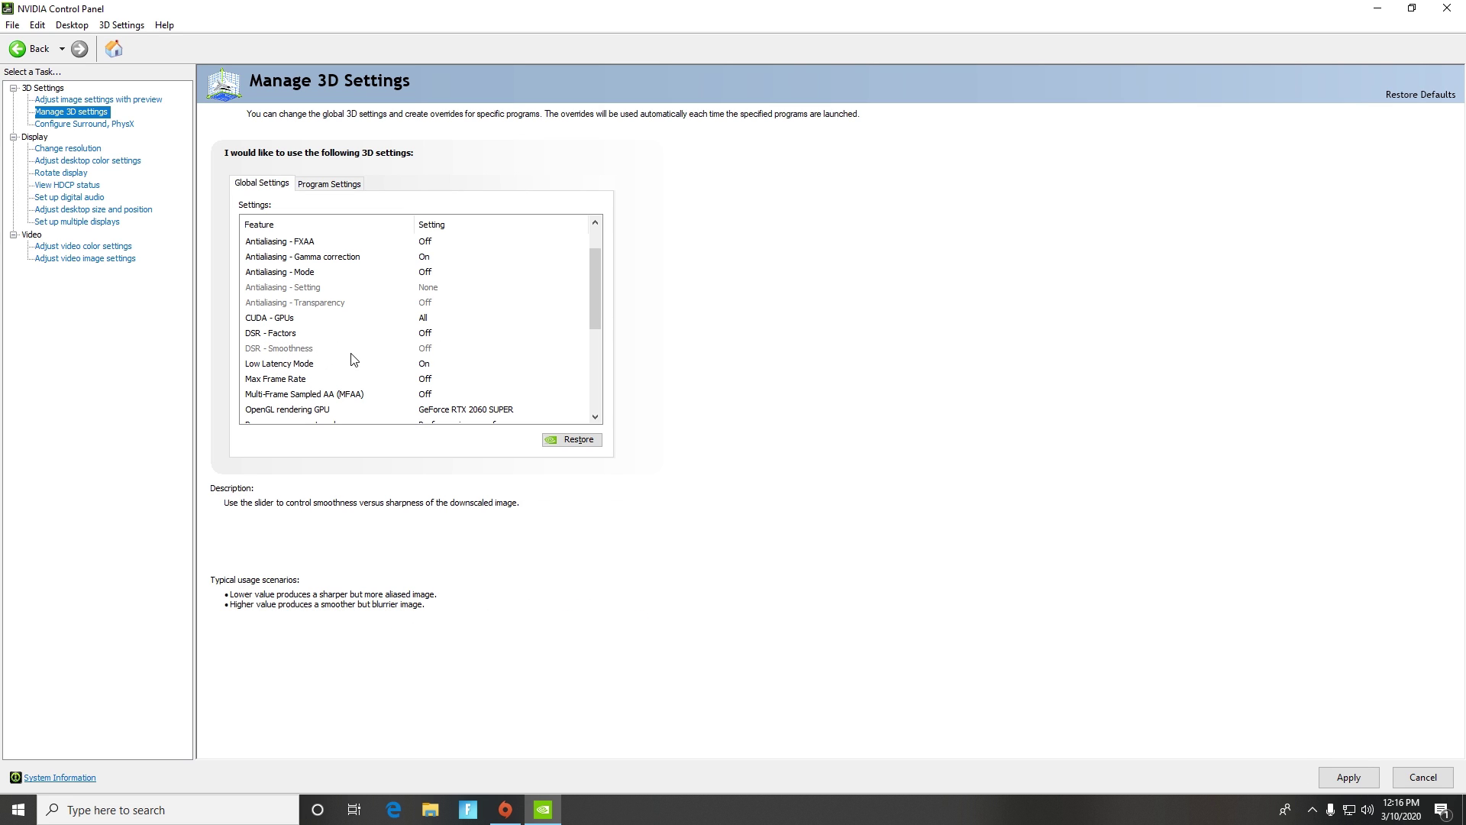
pyautogui.click(301, 368)
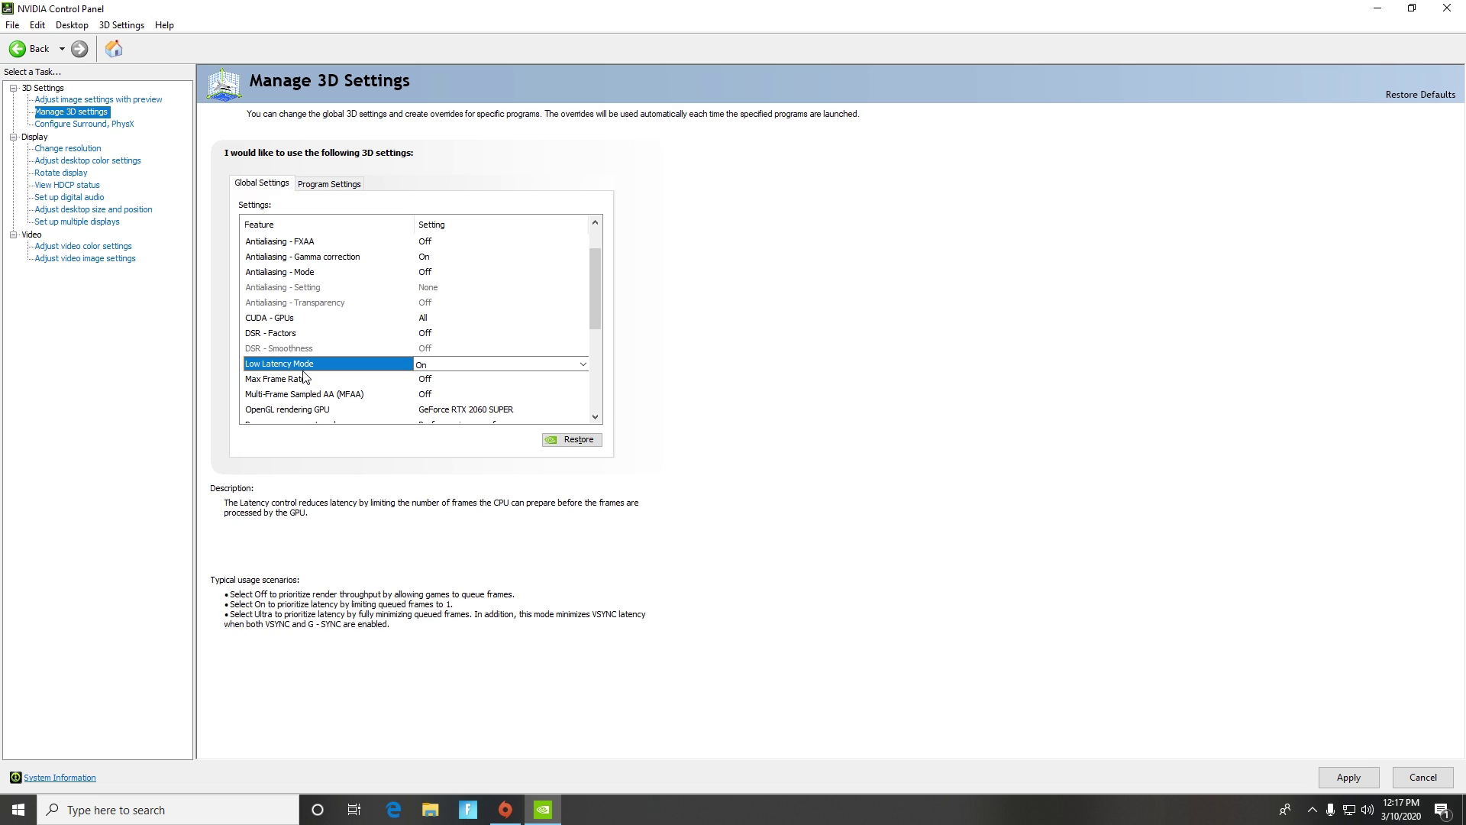
pyautogui.click(443, 365)
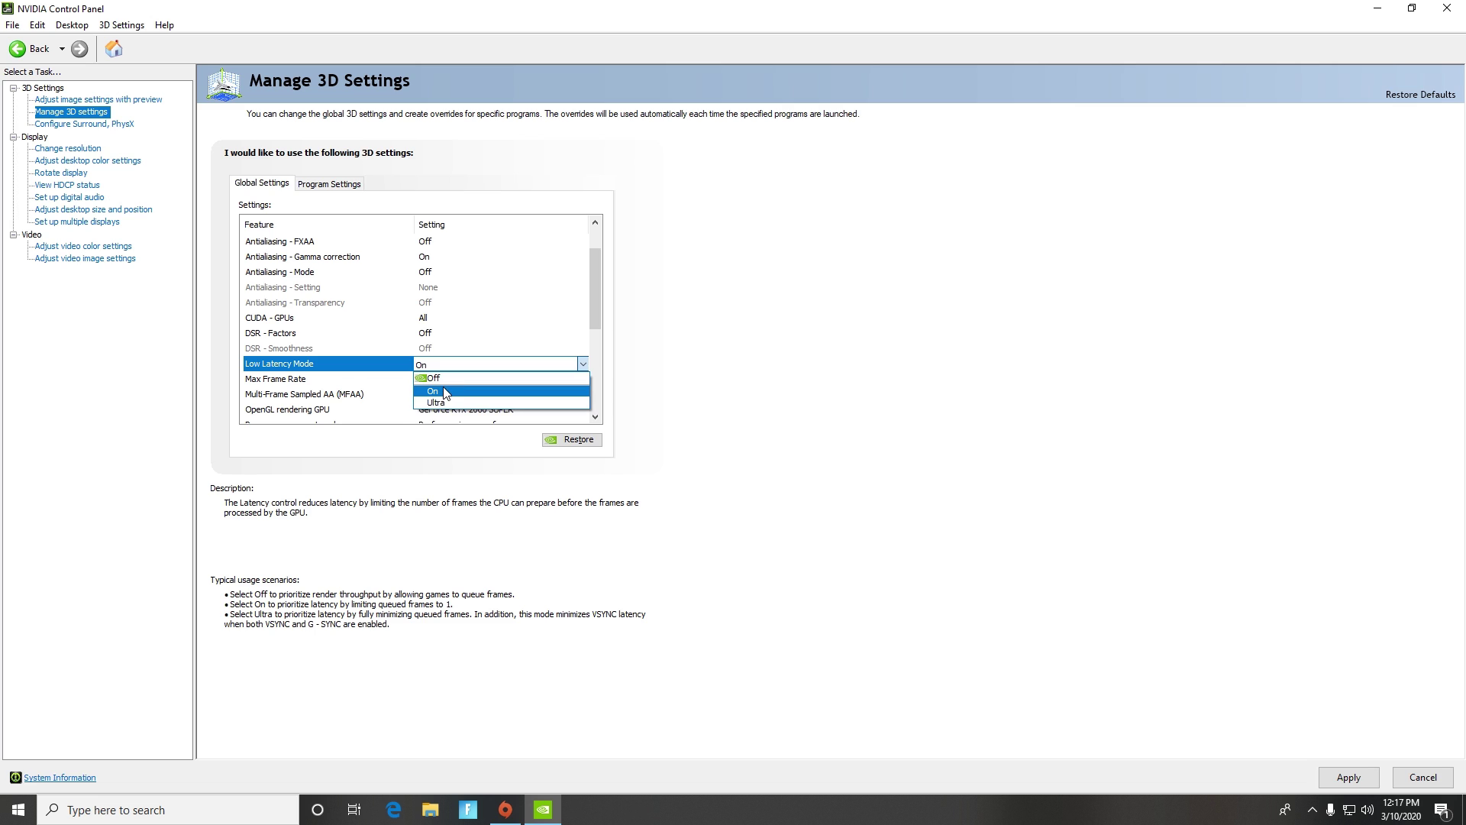
pyautogui.click(462, 402)
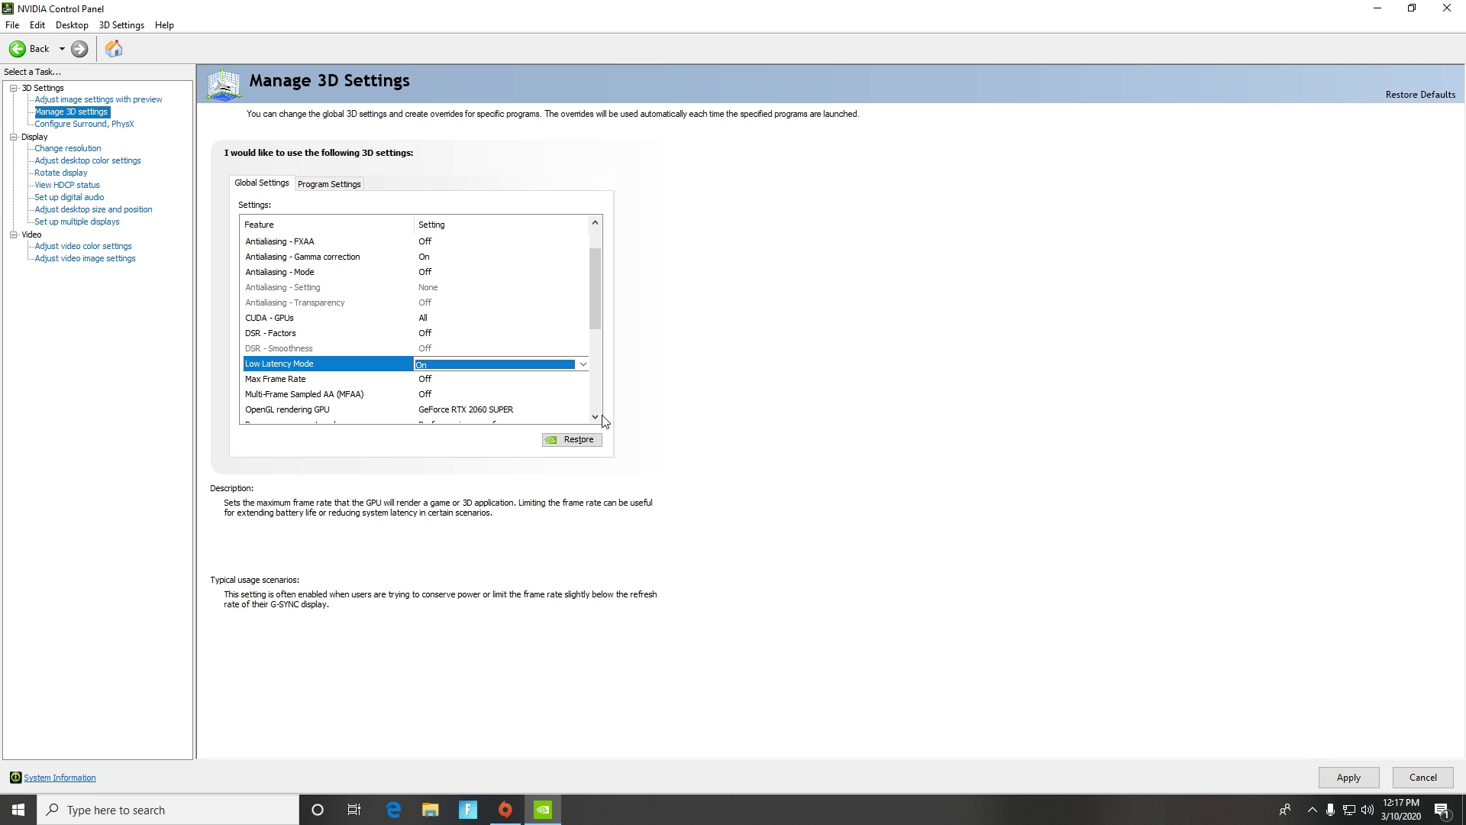
pyautogui.click(302, 379)
pyautogui.click(303, 382)
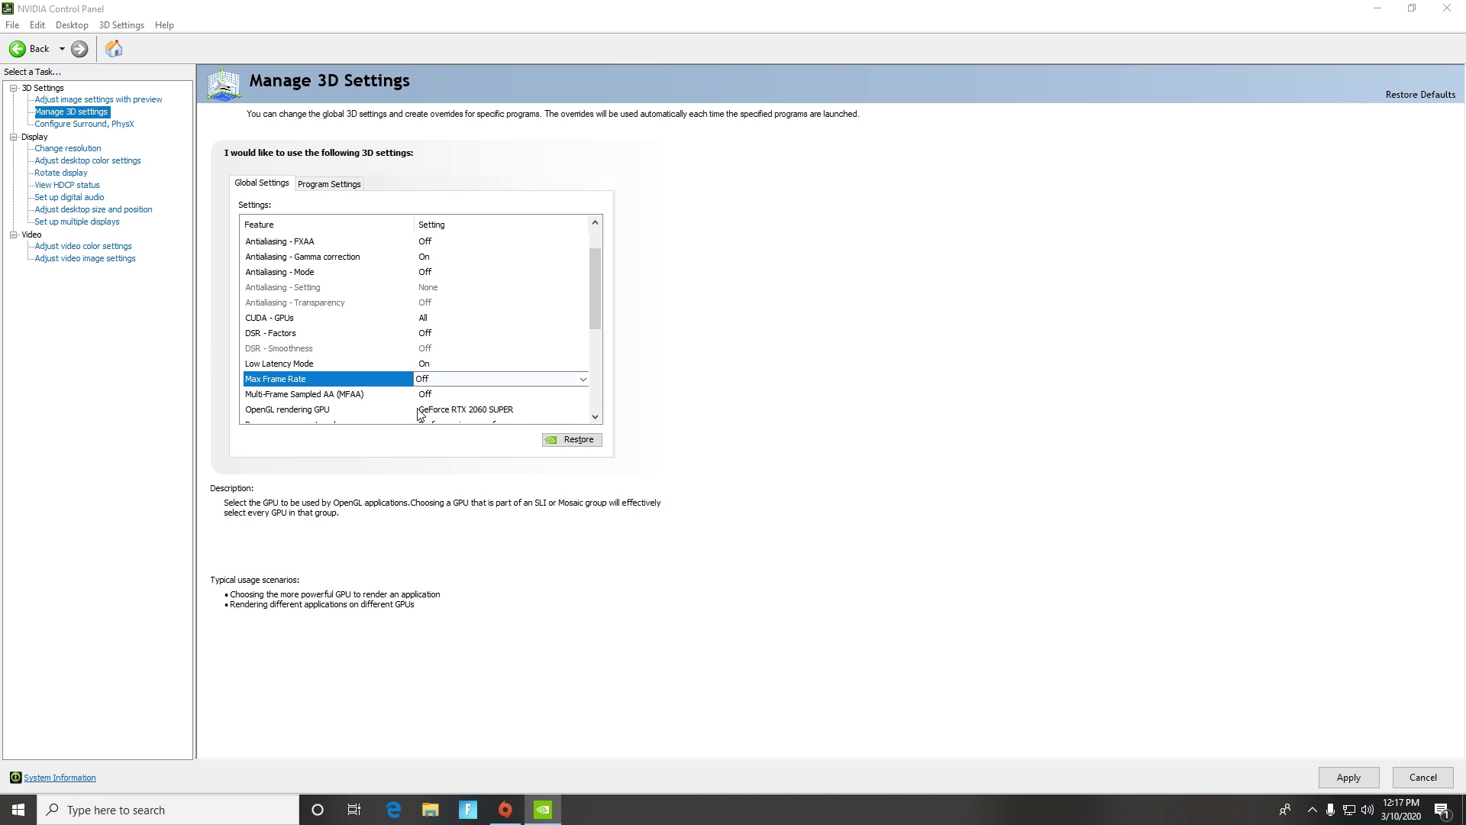
pyautogui.click(433, 368)
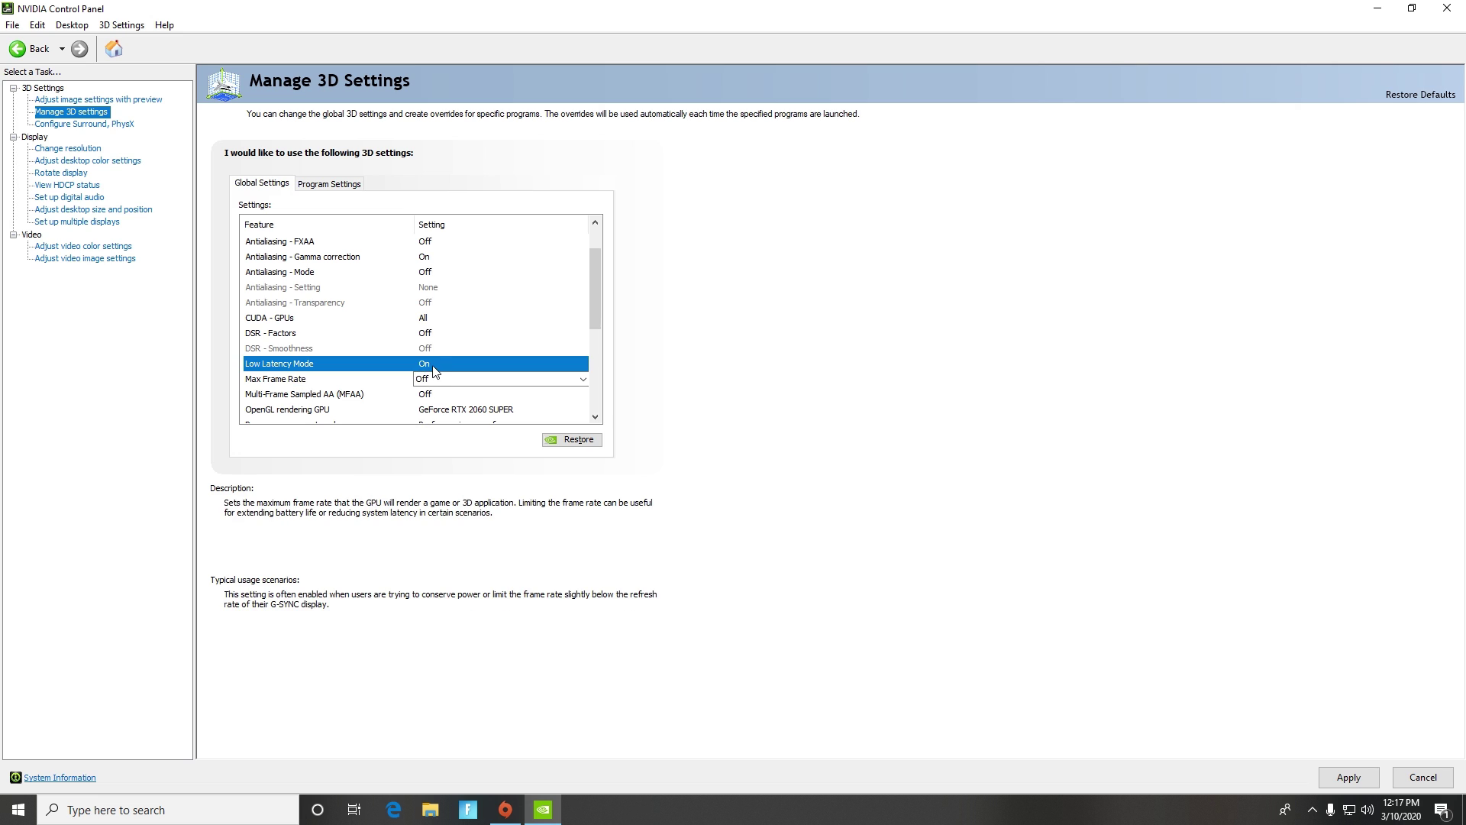
pyautogui.click(430, 368)
pyautogui.click(384, 385)
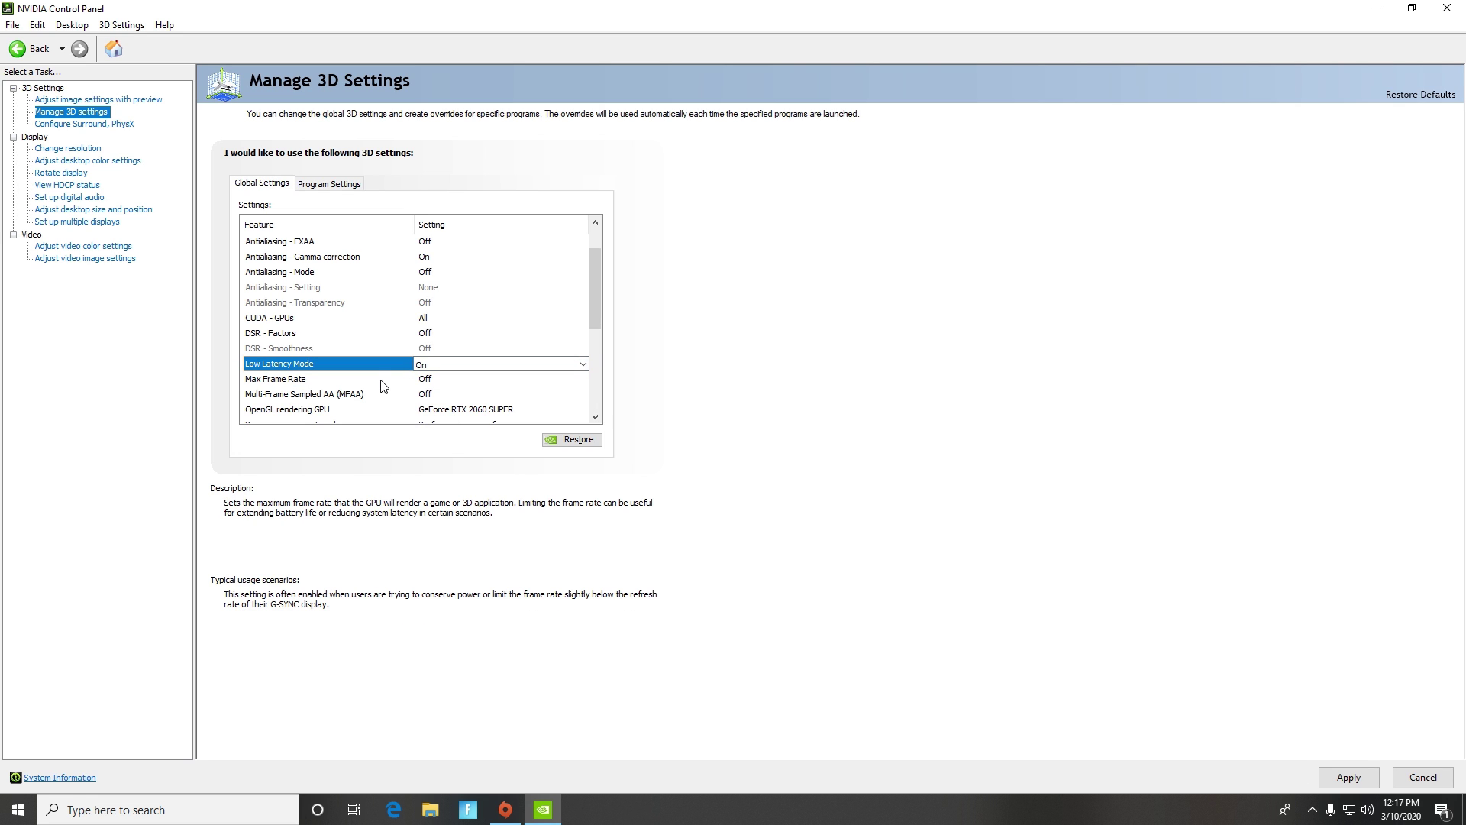
pyautogui.click(451, 381)
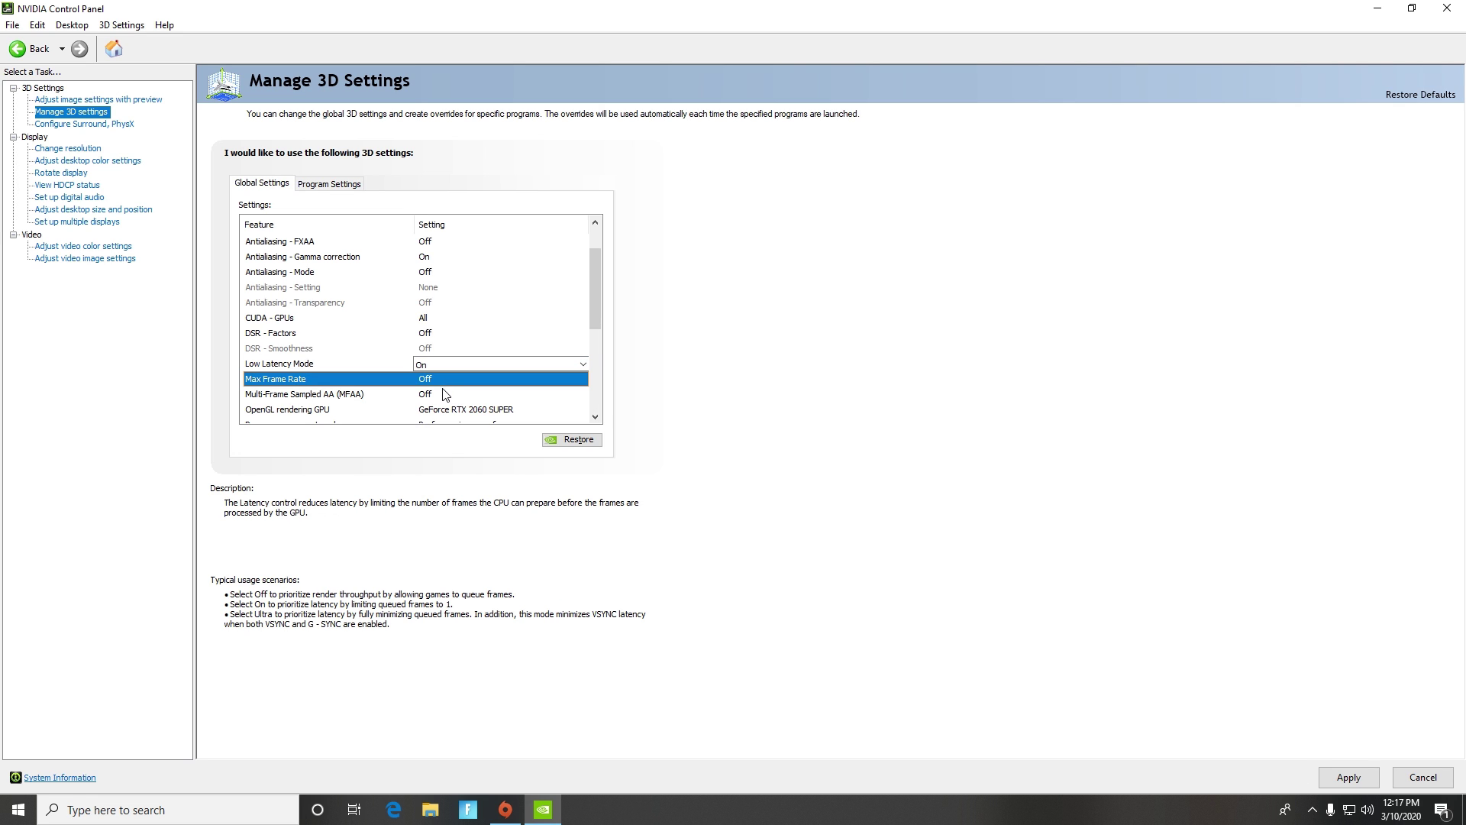
pyautogui.scroll(-1, 376, 375)
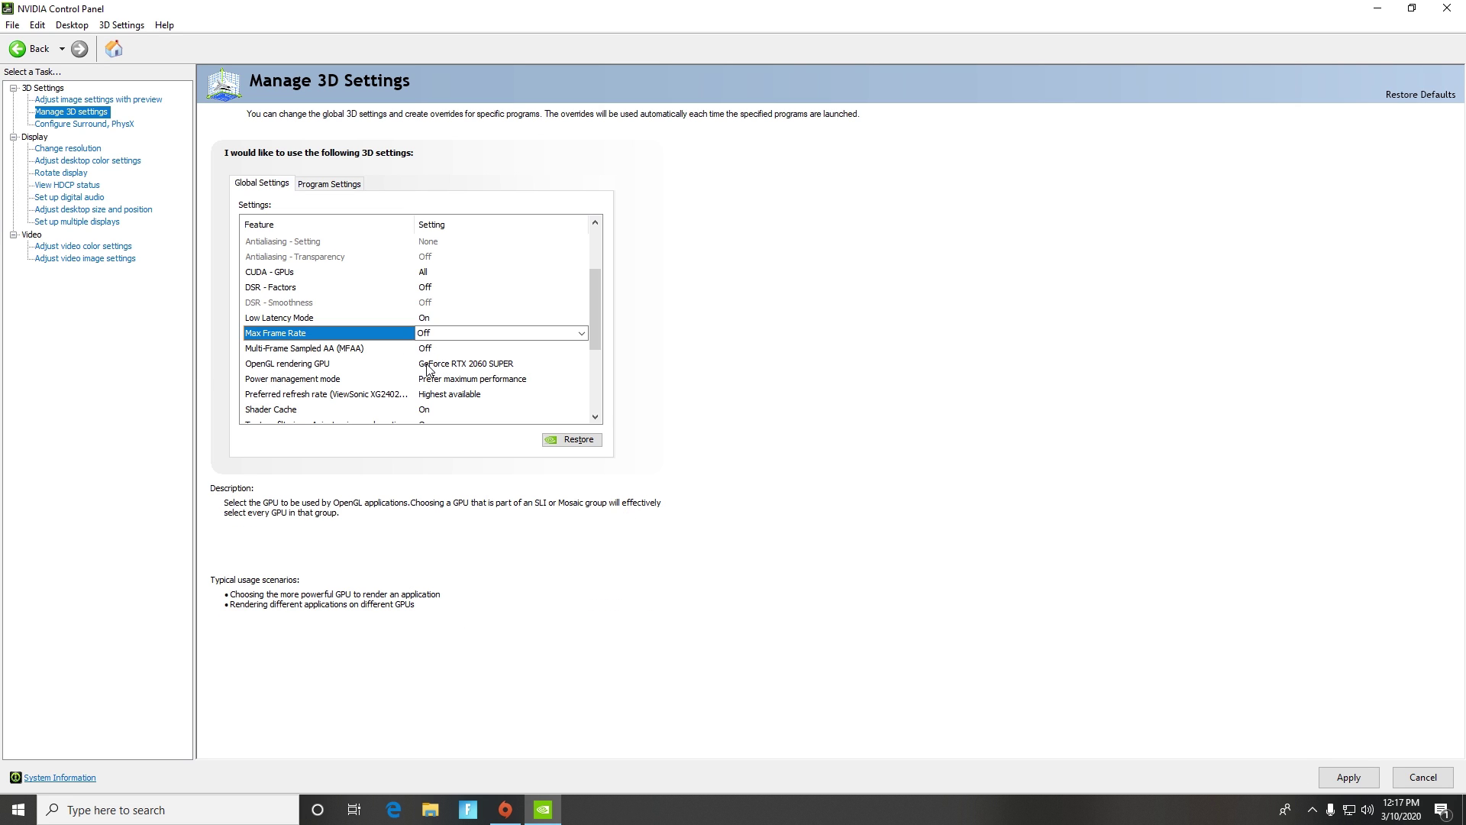
pyautogui.click(465, 367)
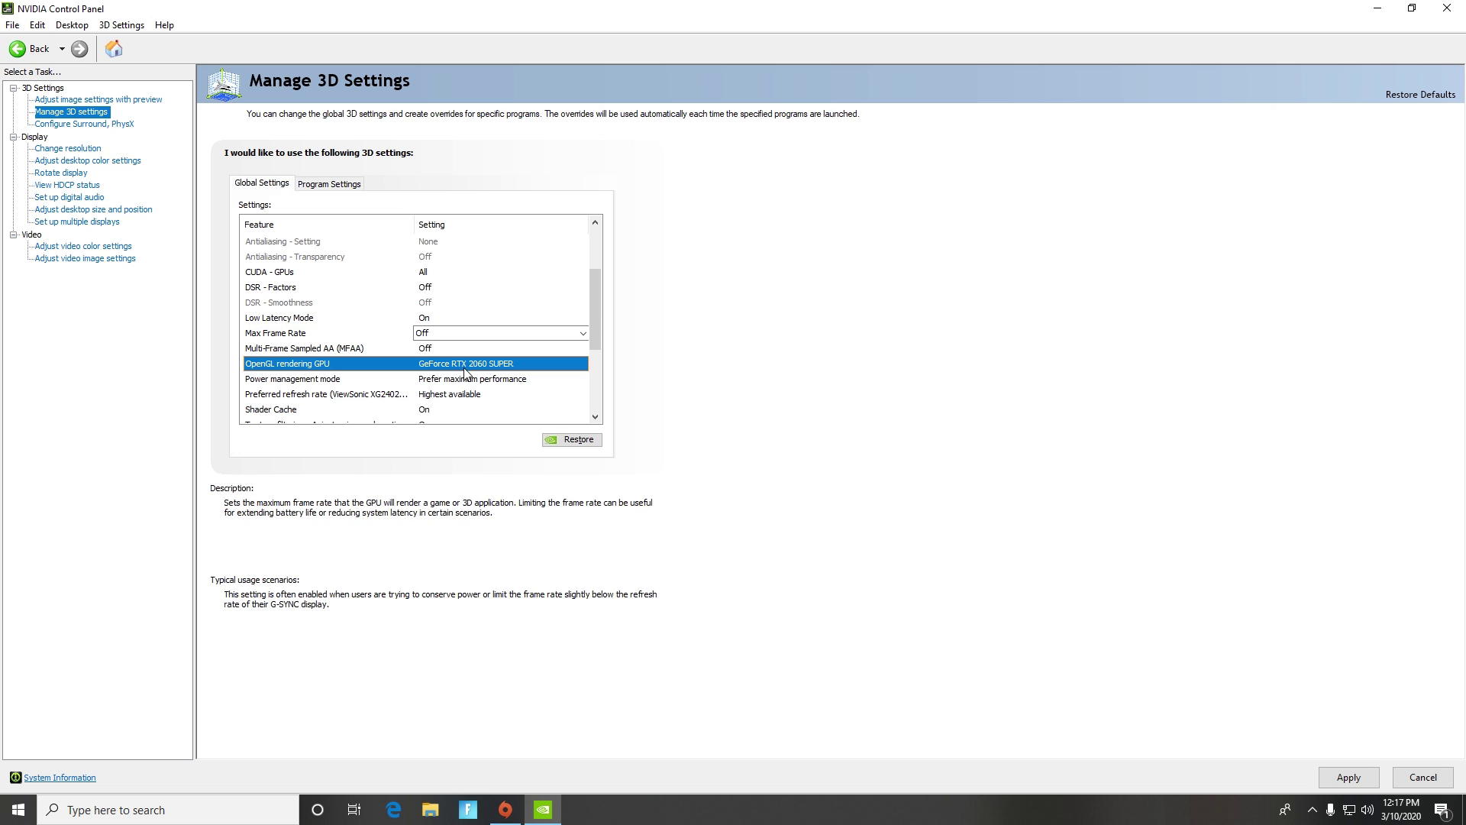
pyautogui.click(464, 367)
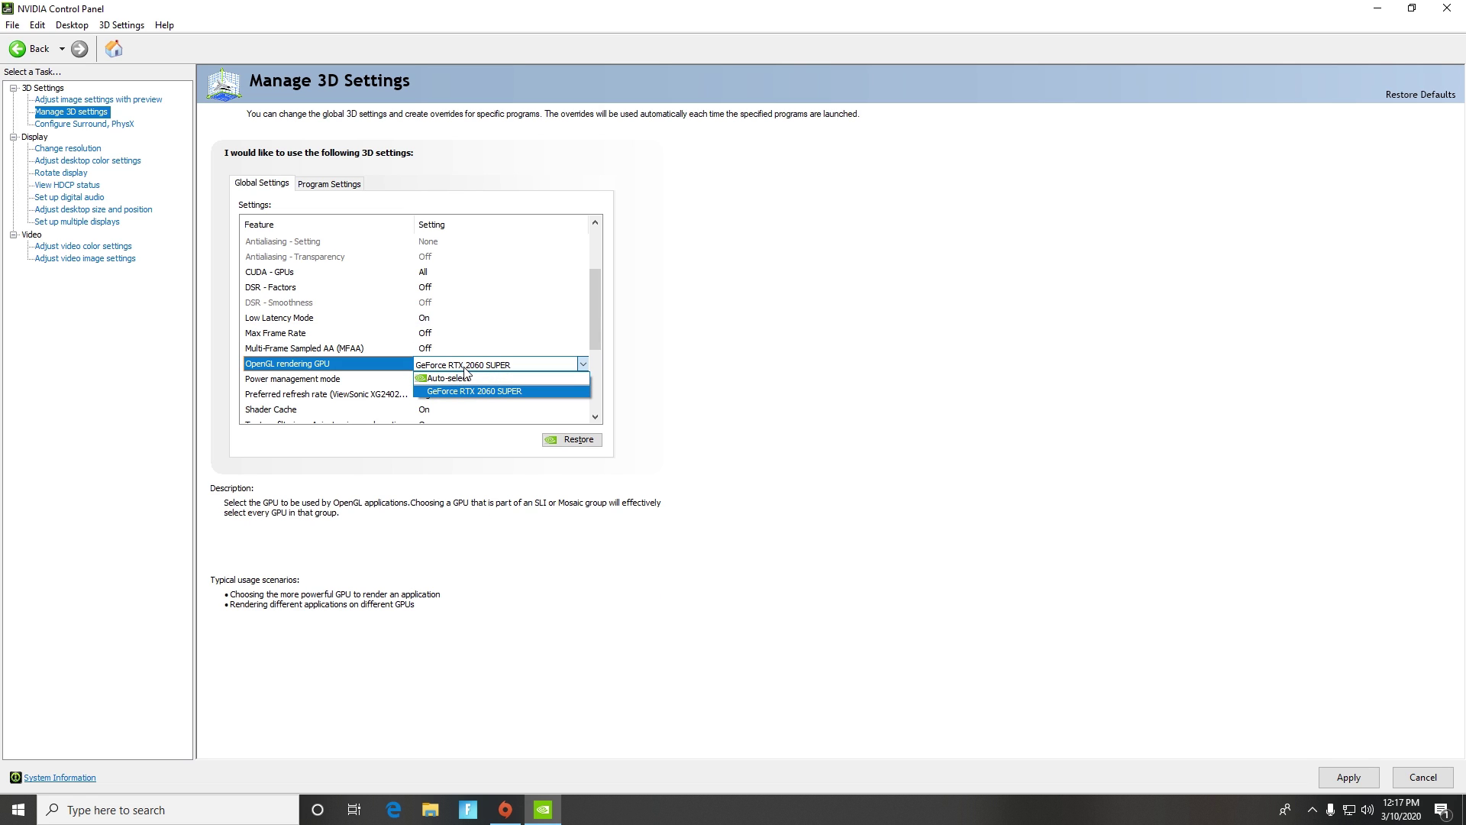
pyautogui.click(370, 390)
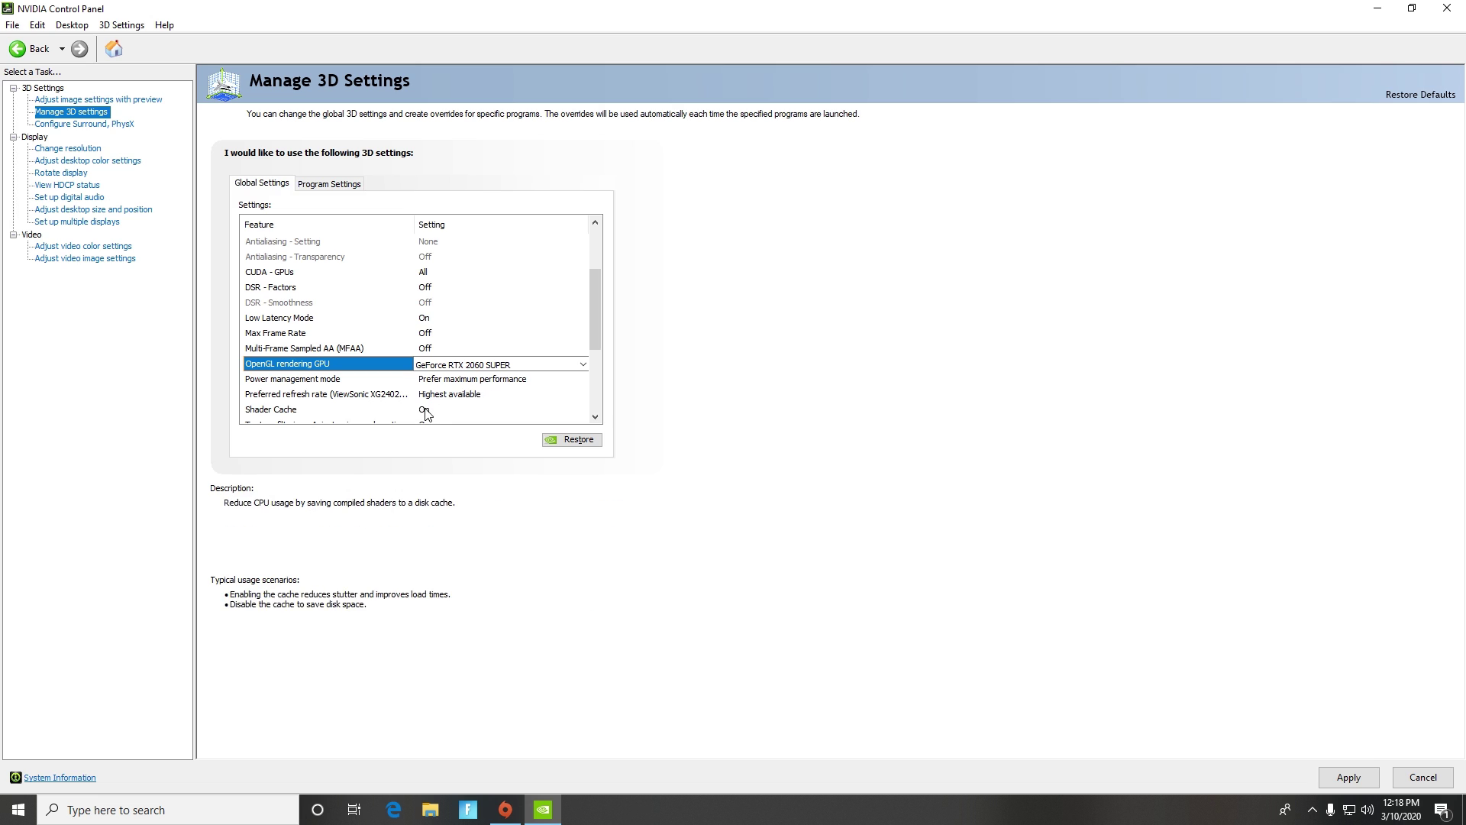
pyautogui.scroll(-1, 413, 386)
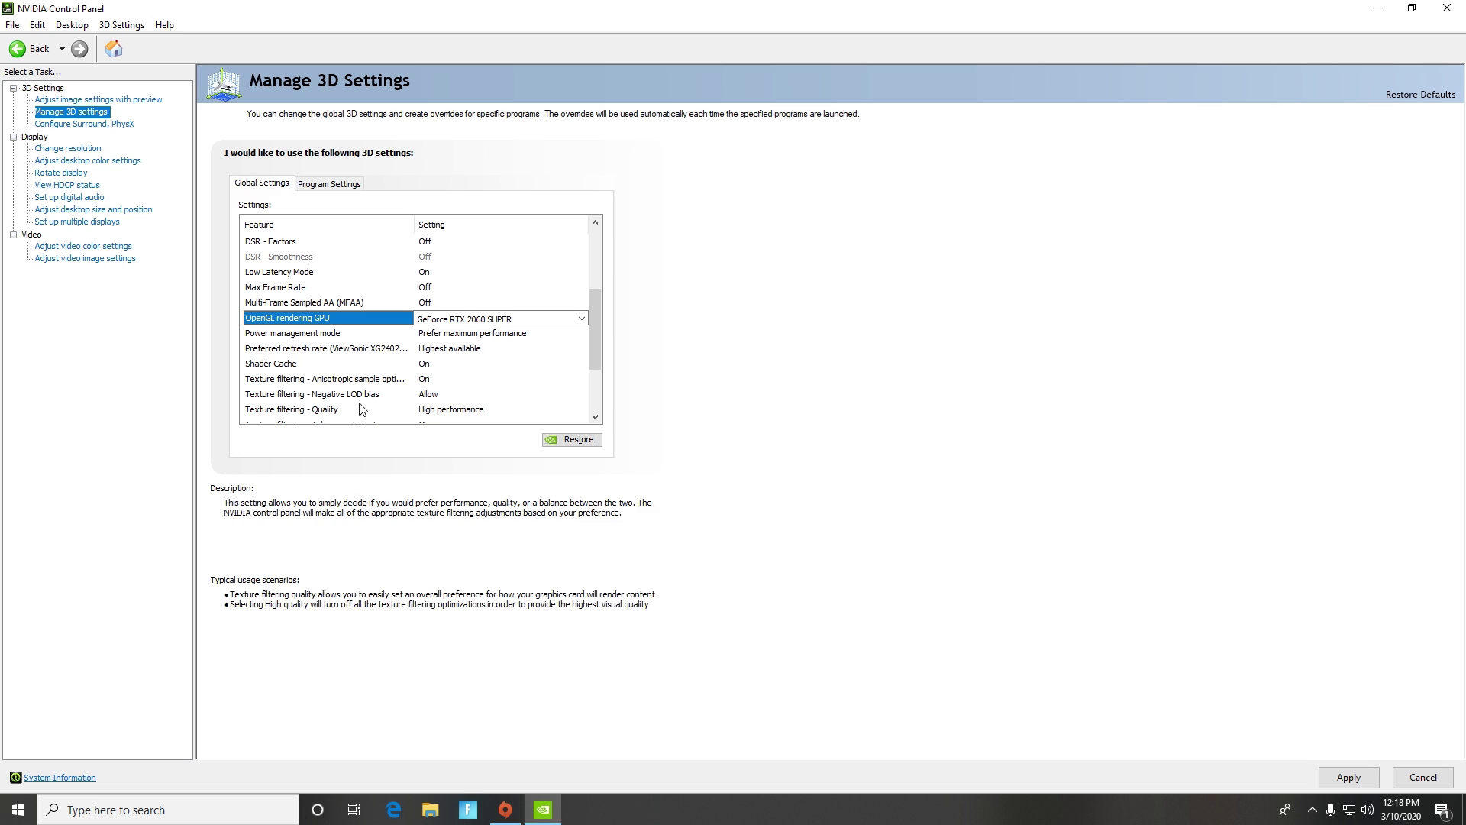
pyautogui.scroll(-2, 325, 415)
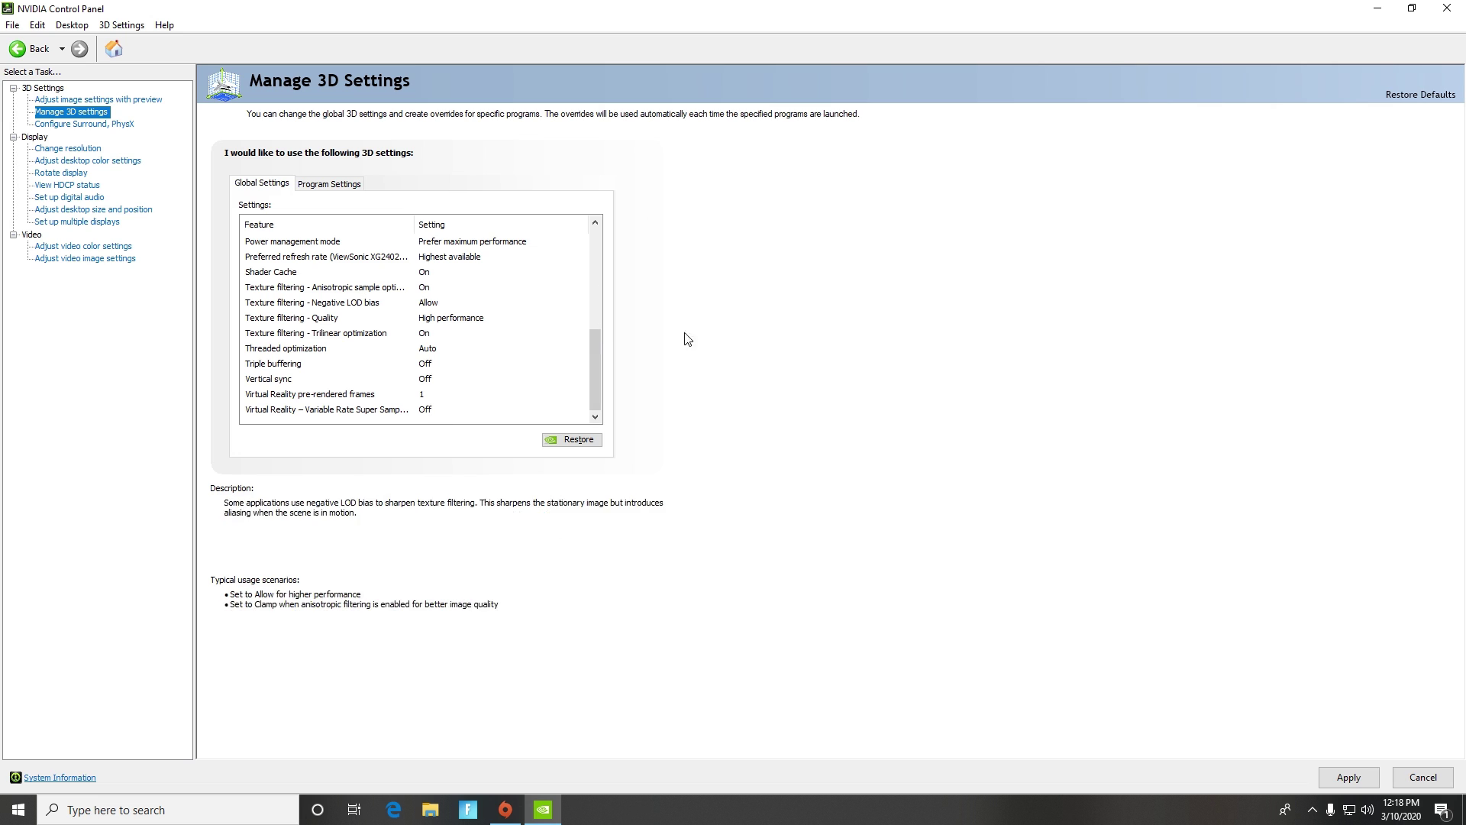
pyautogui.scroll(7, 459, 252)
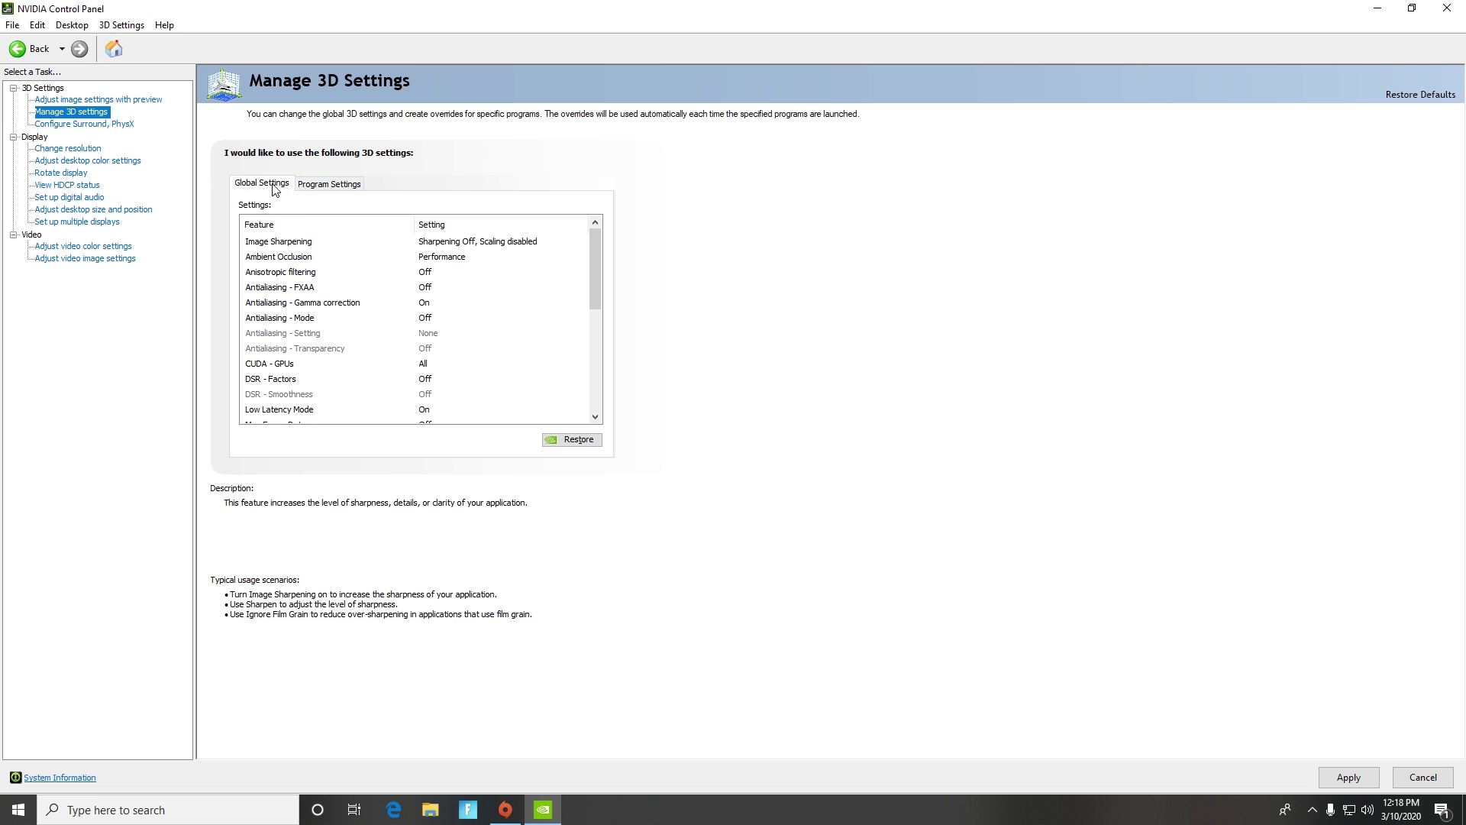
pyautogui.click(71, 123)
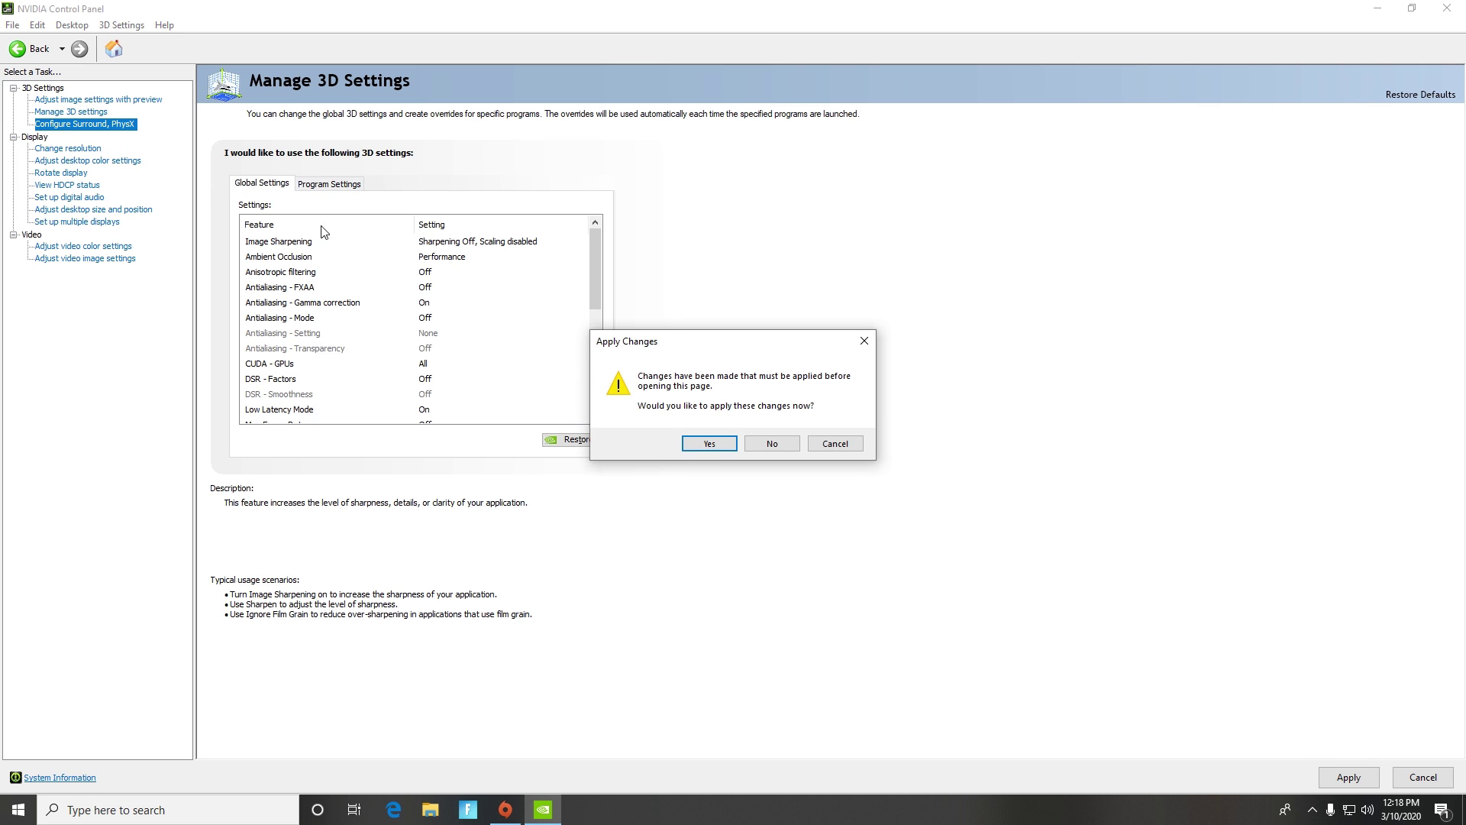
# Dismiss the Apply Changes prompt and view the Surround, PhysX page with GeForce RTX 2060 SUPER.
pyautogui.click(794, 445)
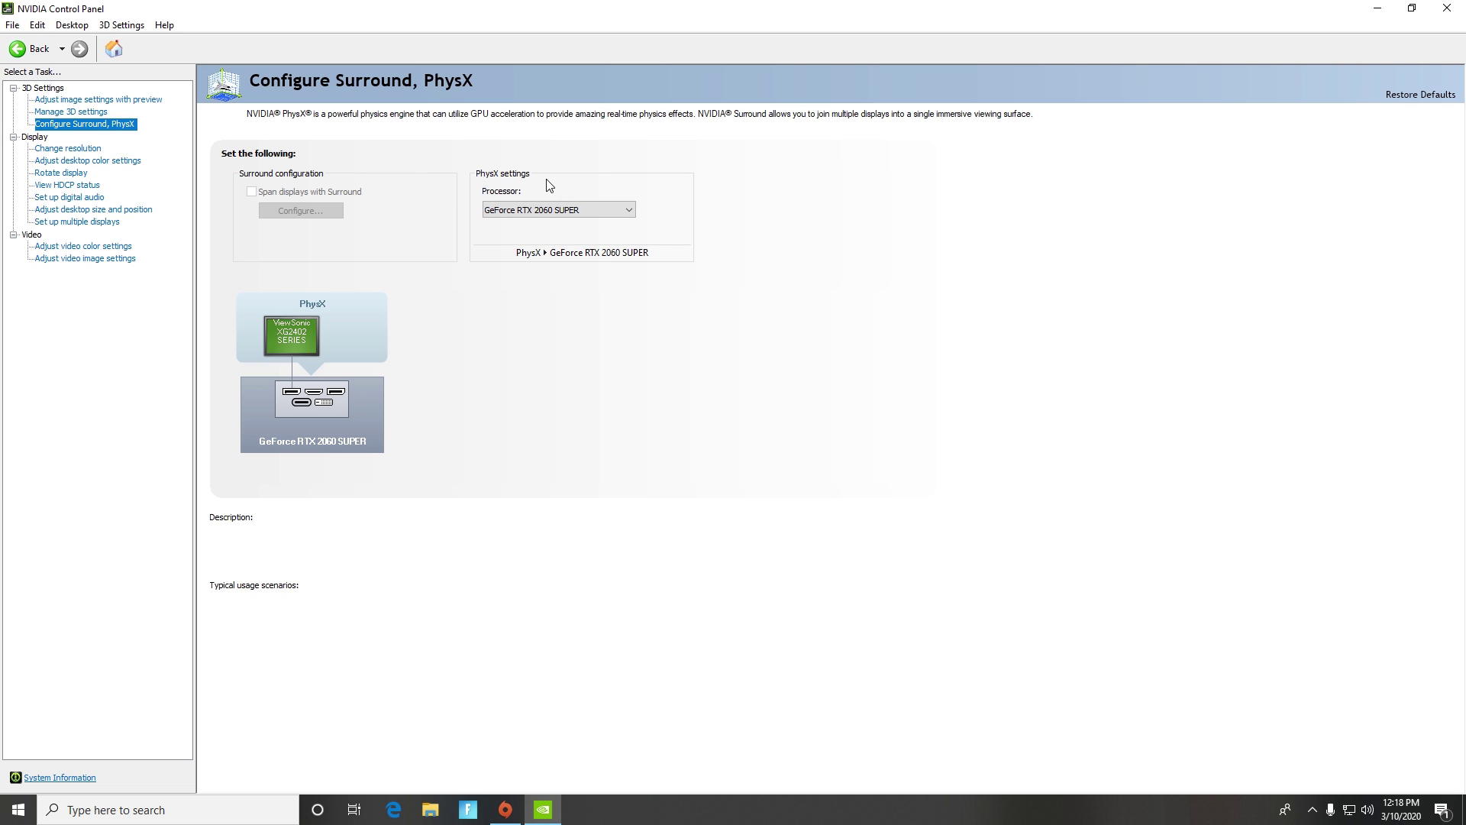
pyautogui.moveTo(535, 213)
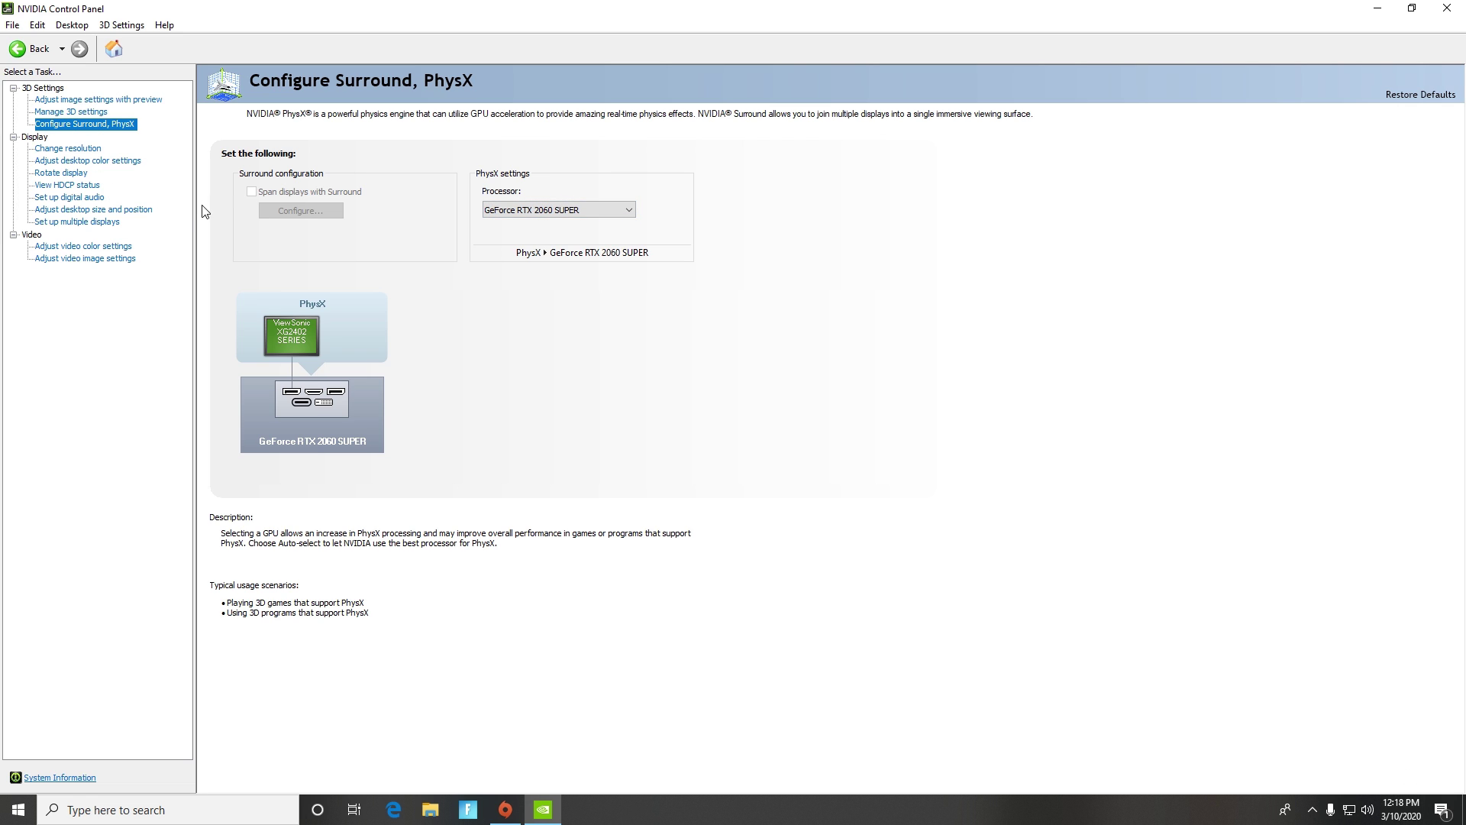
pyautogui.click(69, 147)
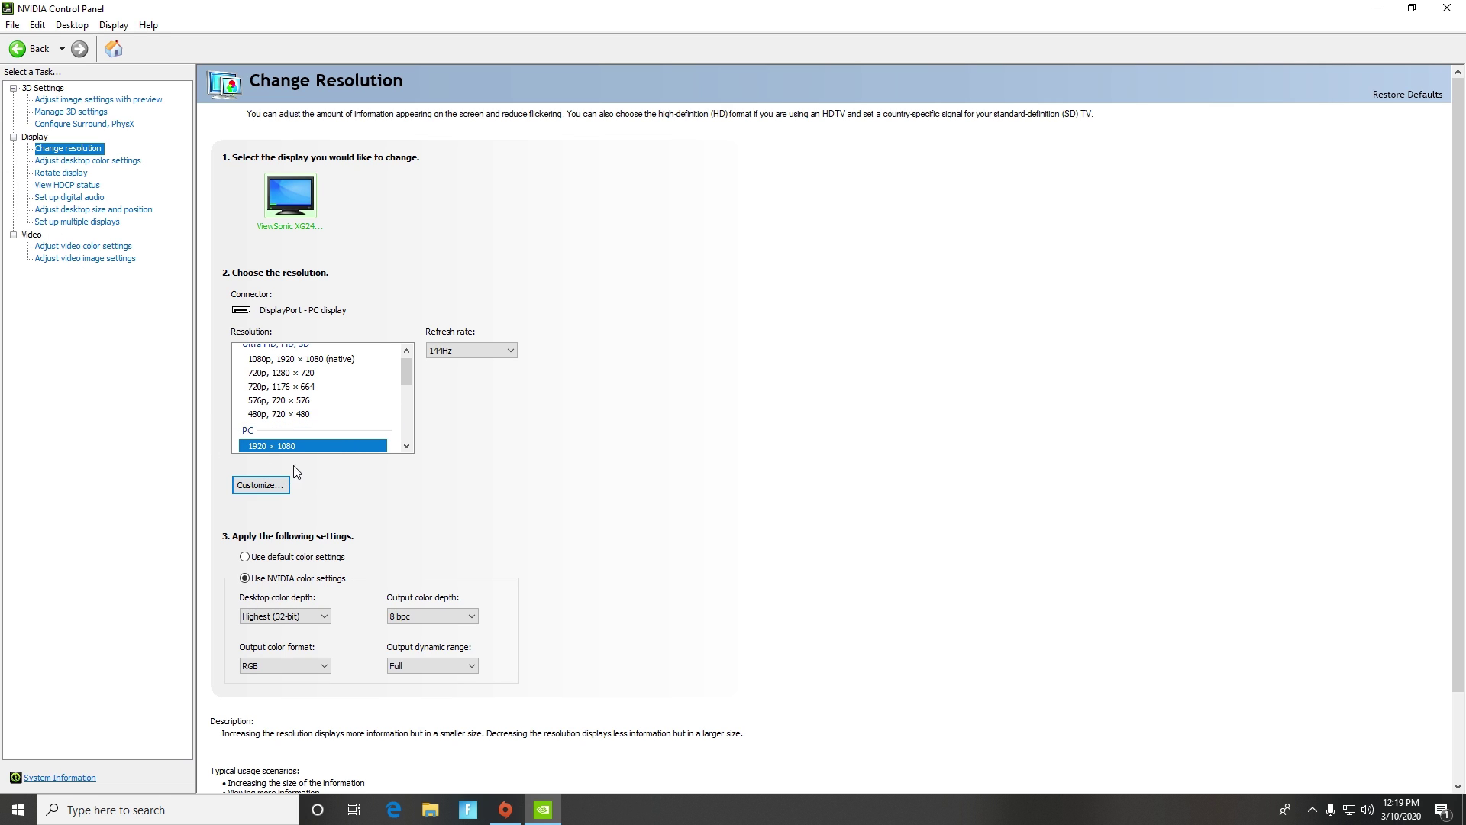
# Keep 1920 × 1080 at 144Hz refresh rate and Highest (32-bit) desktop colour depth.
pyautogui.scroll(-1, 260, 389)
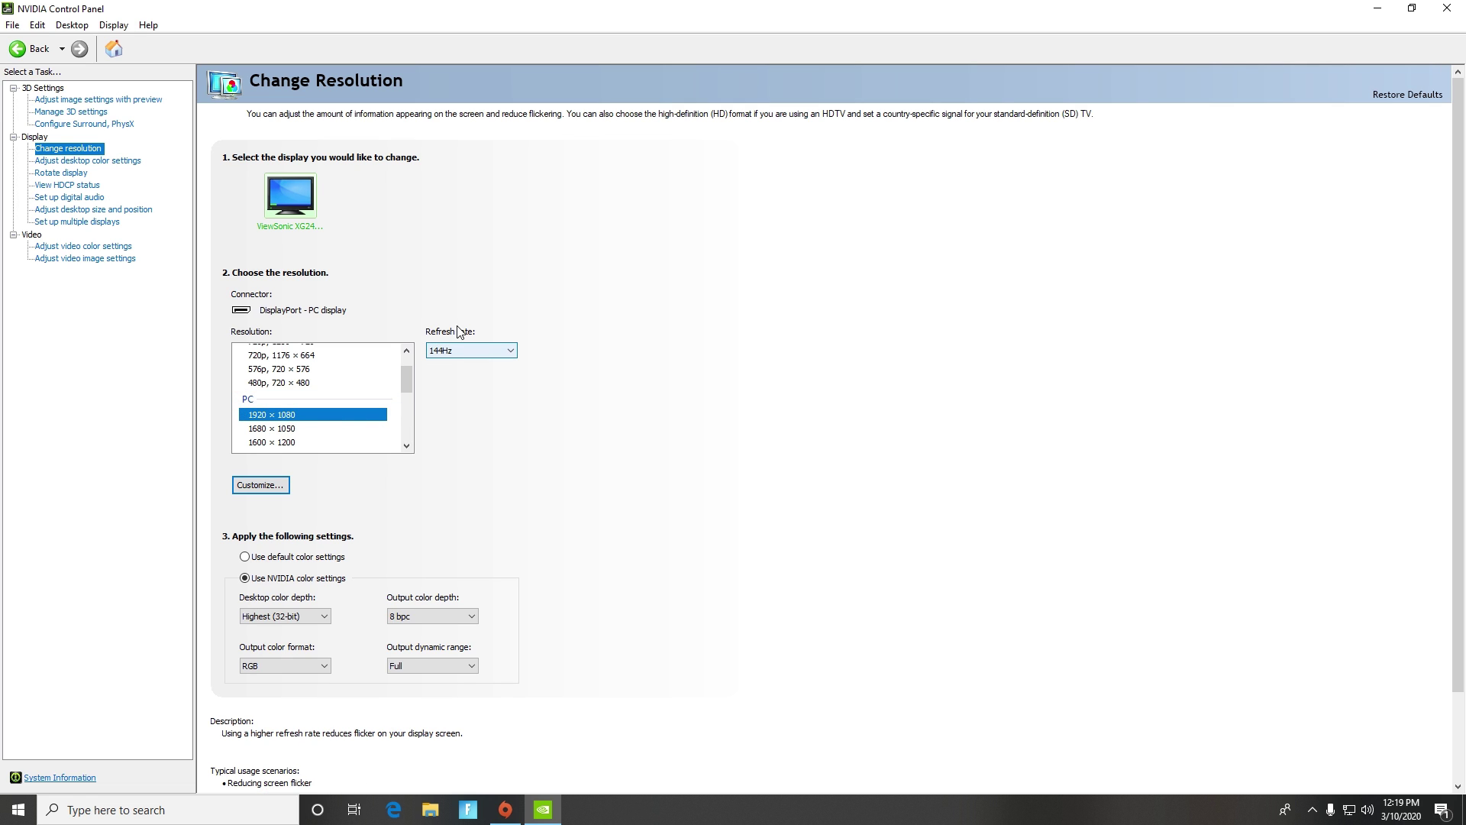
pyautogui.click(473, 353)
pyautogui.click(451, 365)
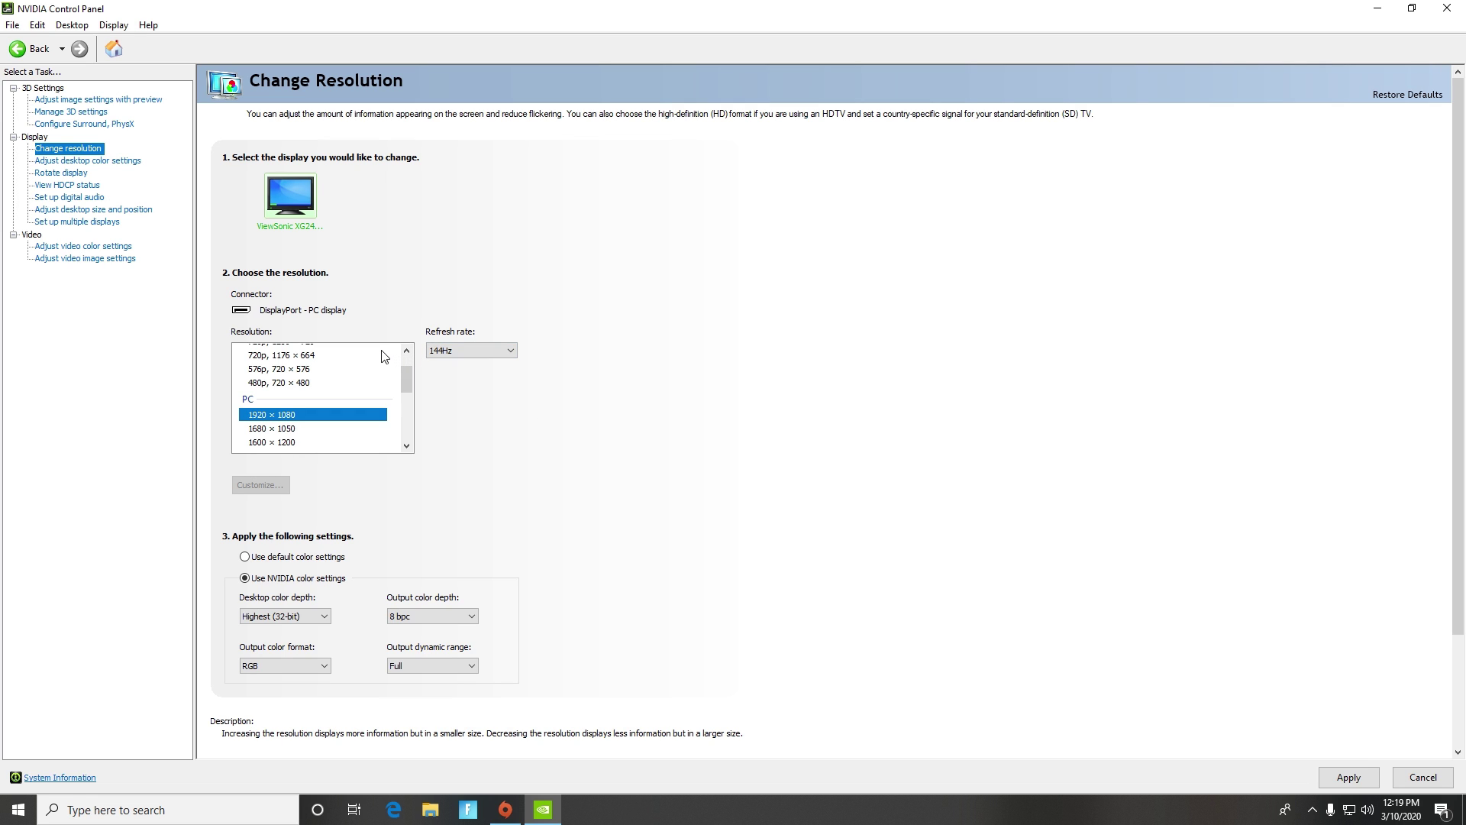
pyautogui.scroll(-1, 416, 344)
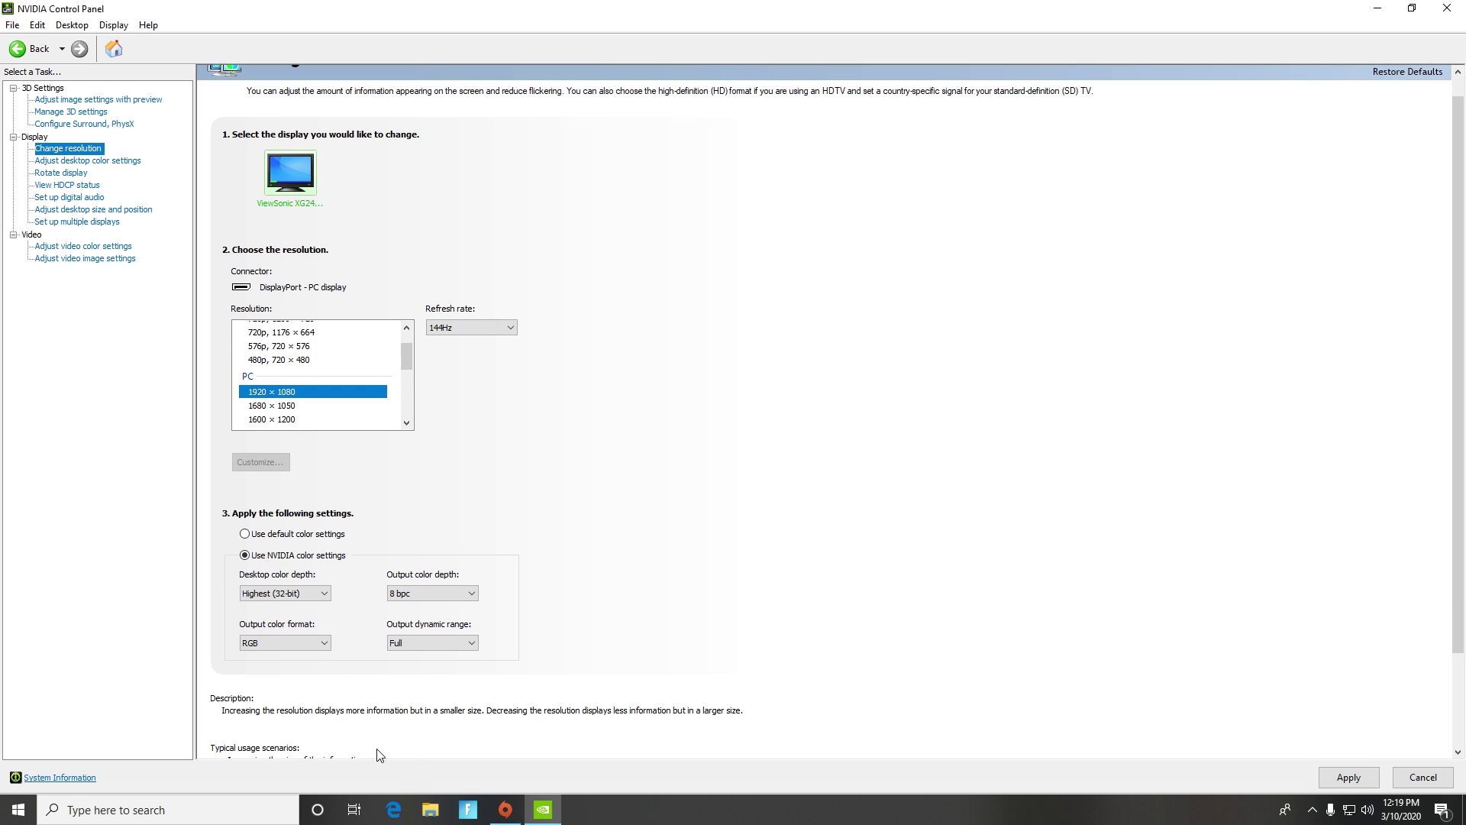
pyautogui.click(279, 595)
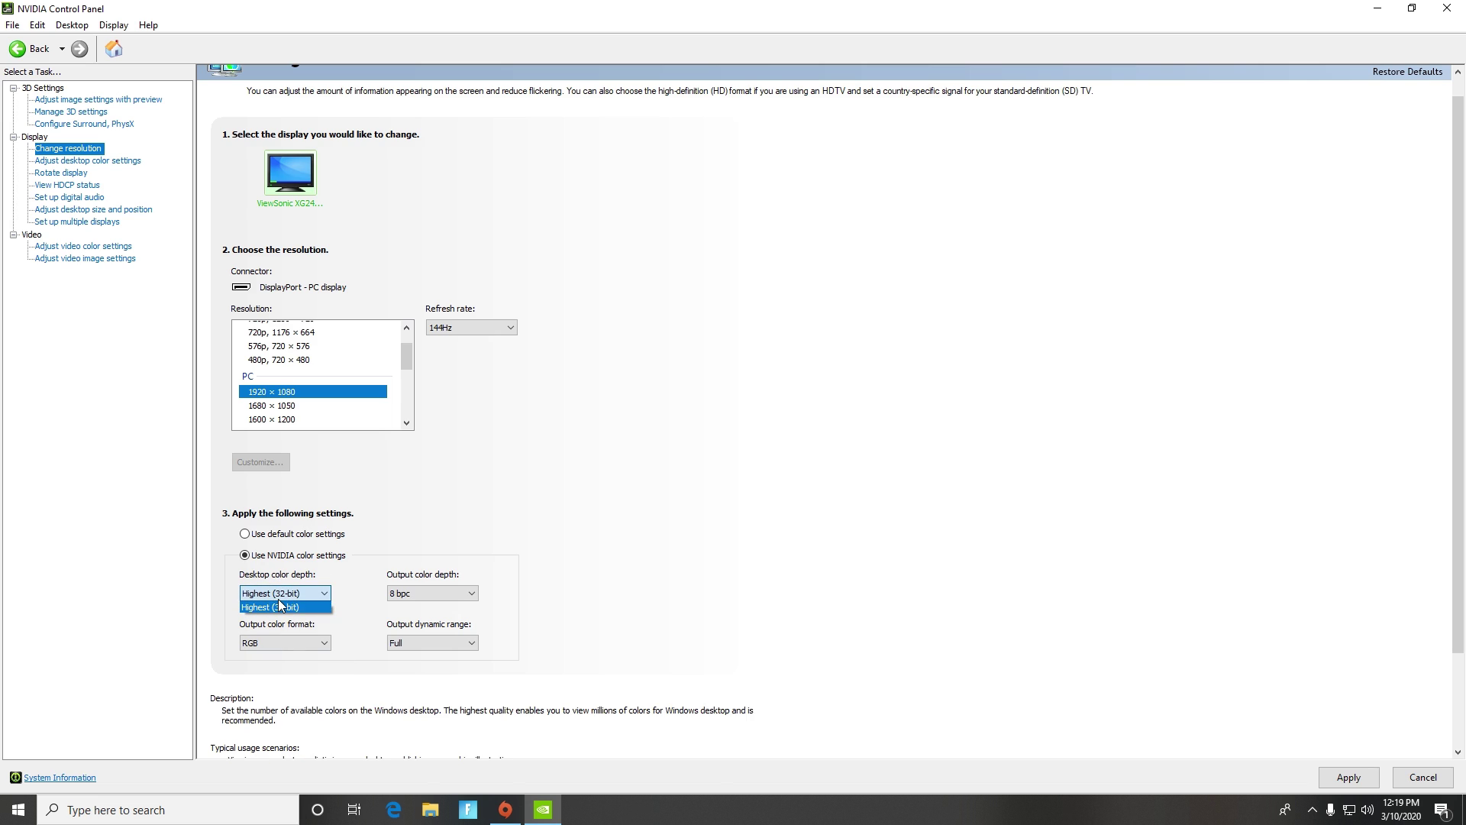
pyautogui.click(375, 623)
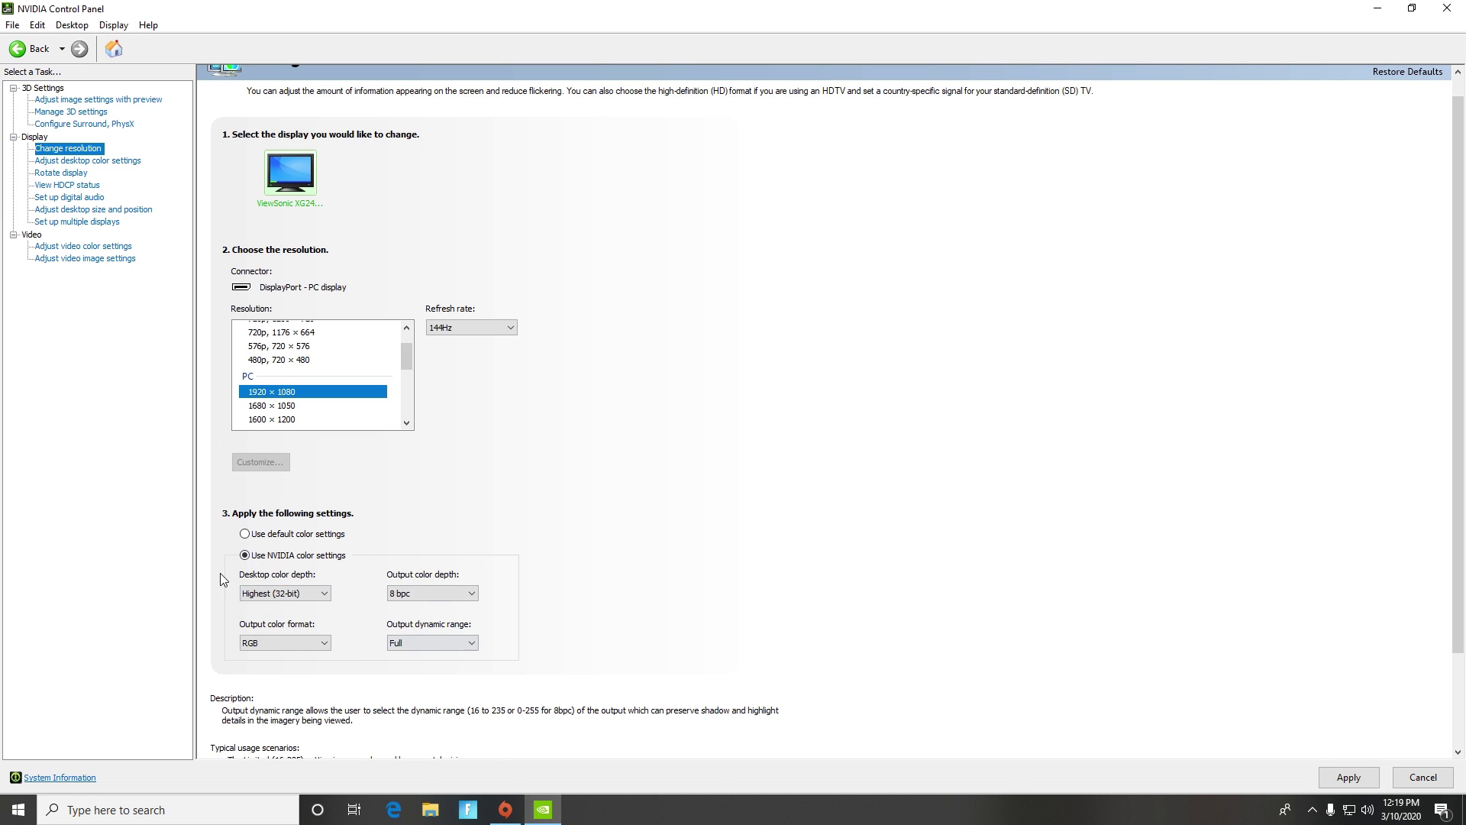
pyautogui.click(122, 160)
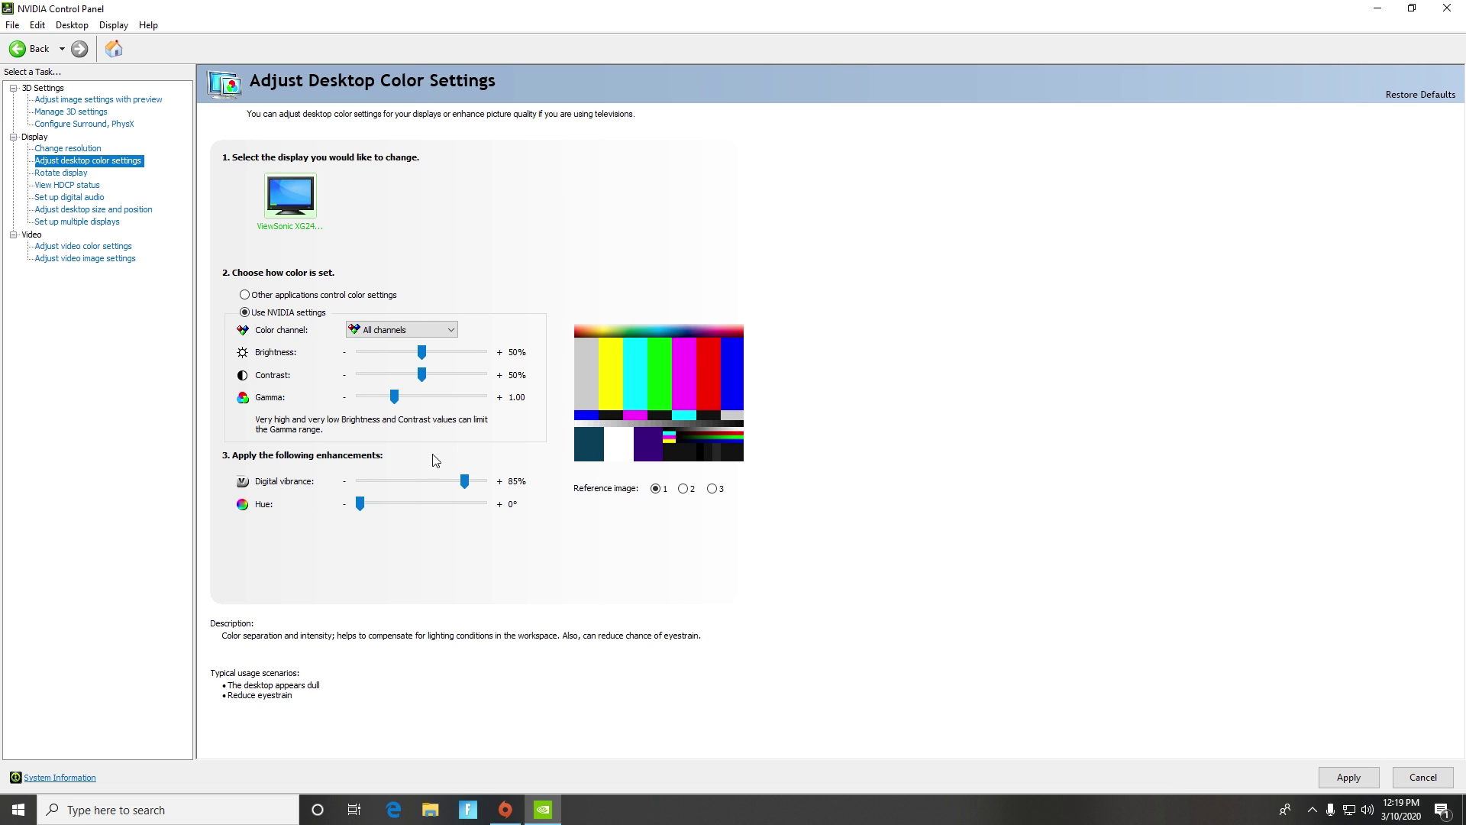
# Review the desktop colour sliders, then show the Rotate display page still set to Landscape.
pyautogui.click(61, 172)
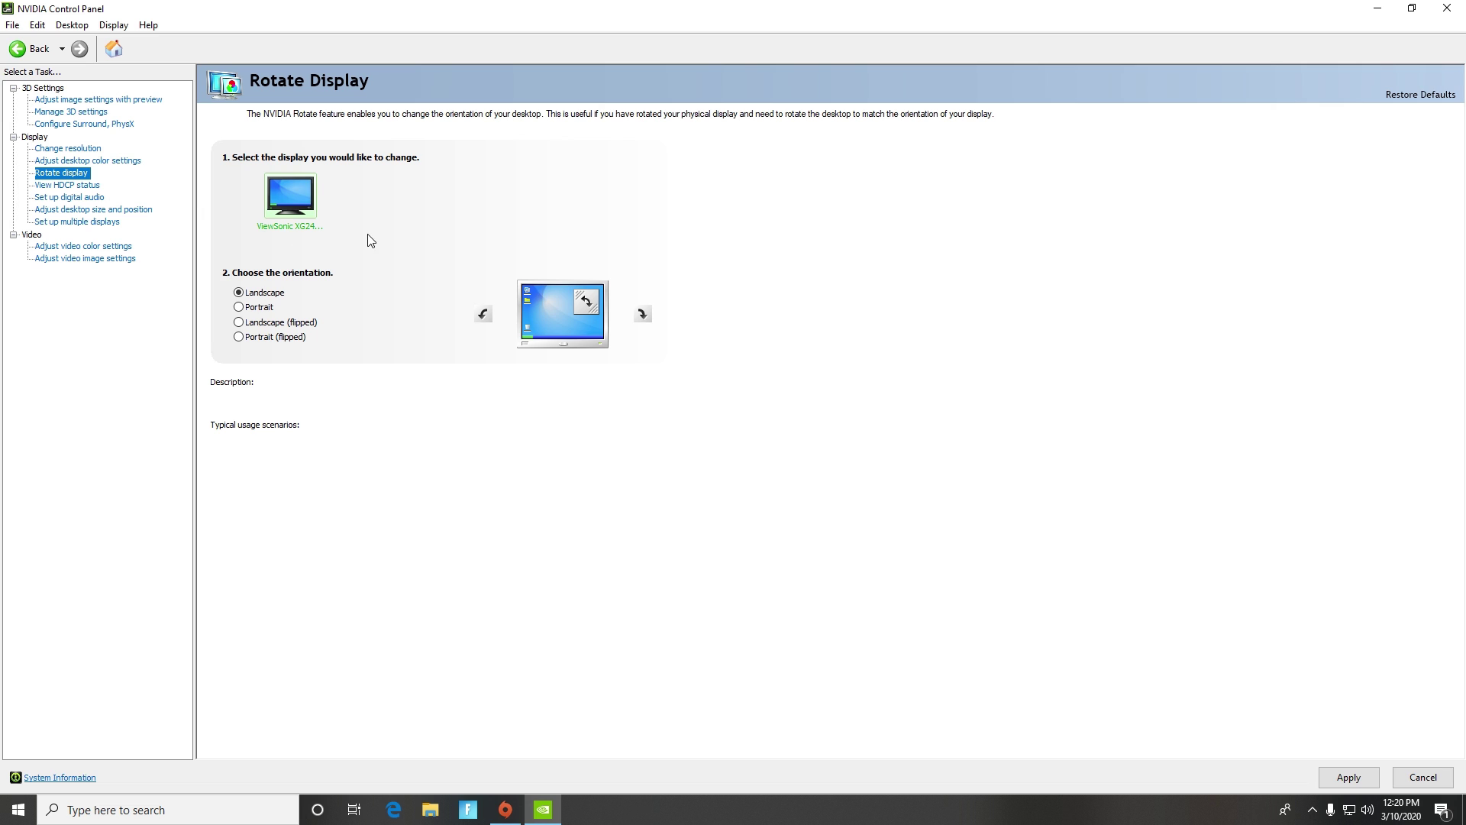
# Check HDCP status, then show the Set Up Digital Audio page, dismissing the apply-changes prompt.
pyautogui.click(64, 188)
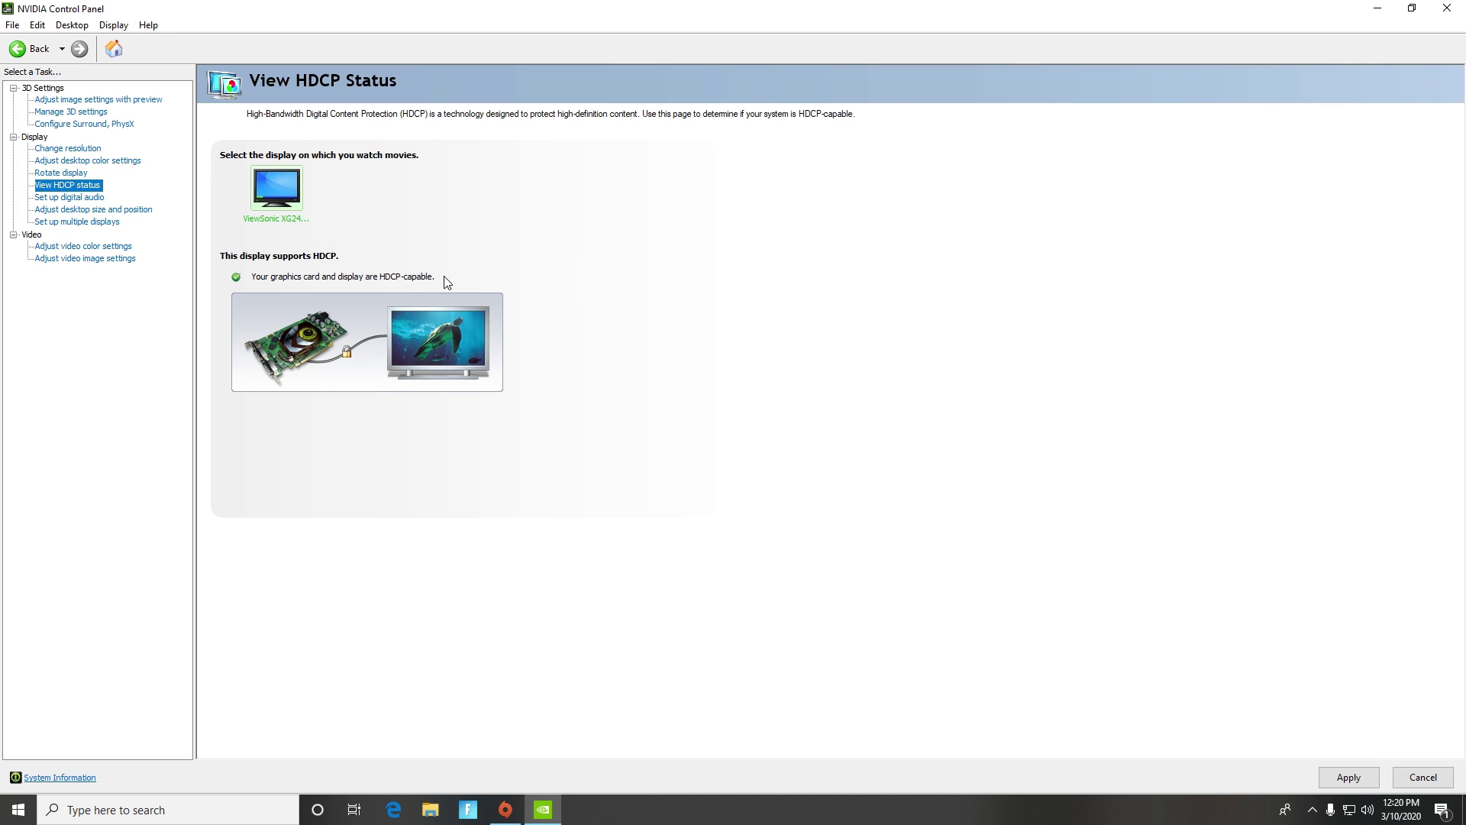
pyautogui.click(71, 198)
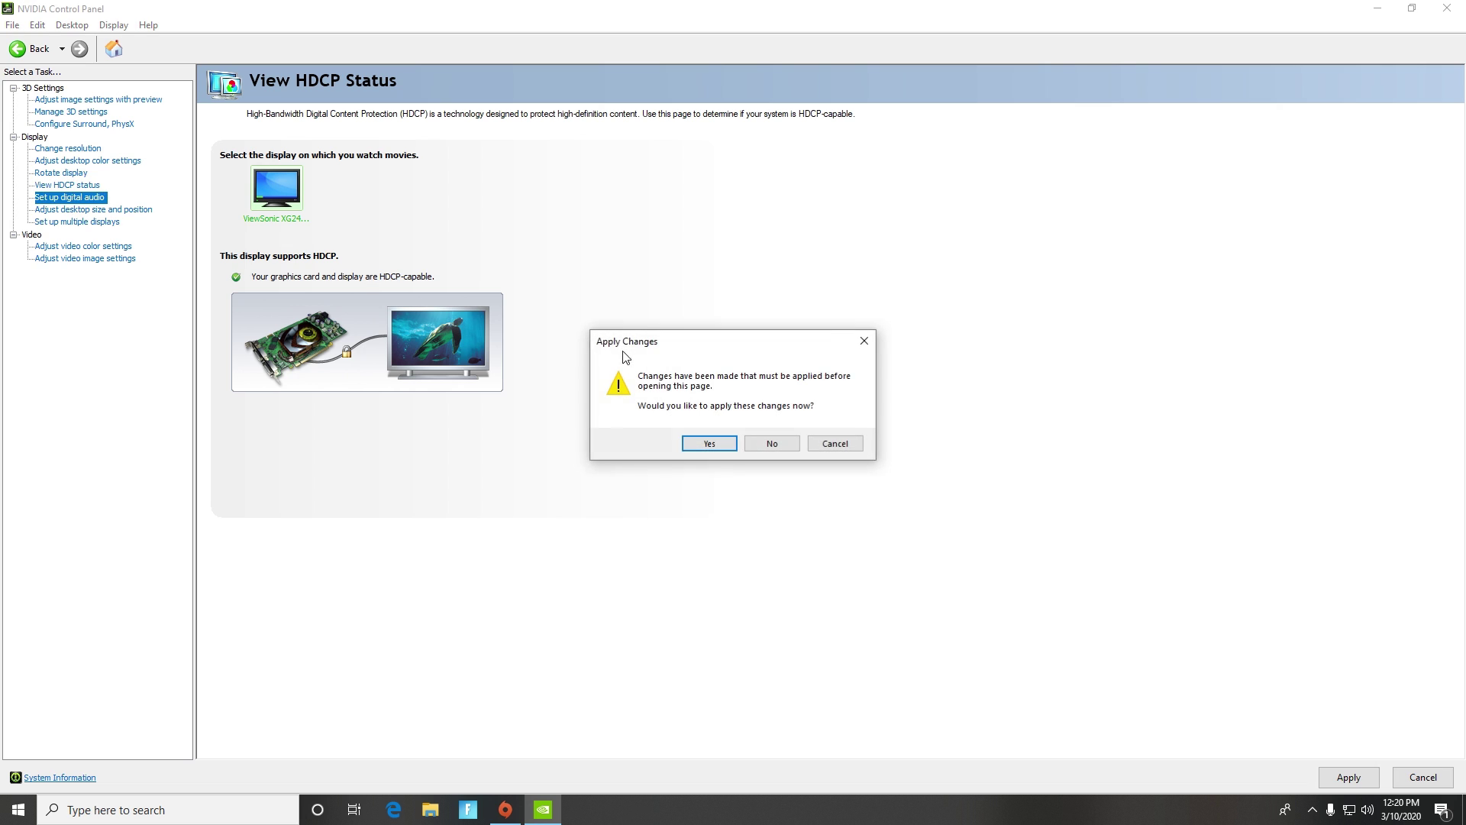
pyautogui.press('Return')
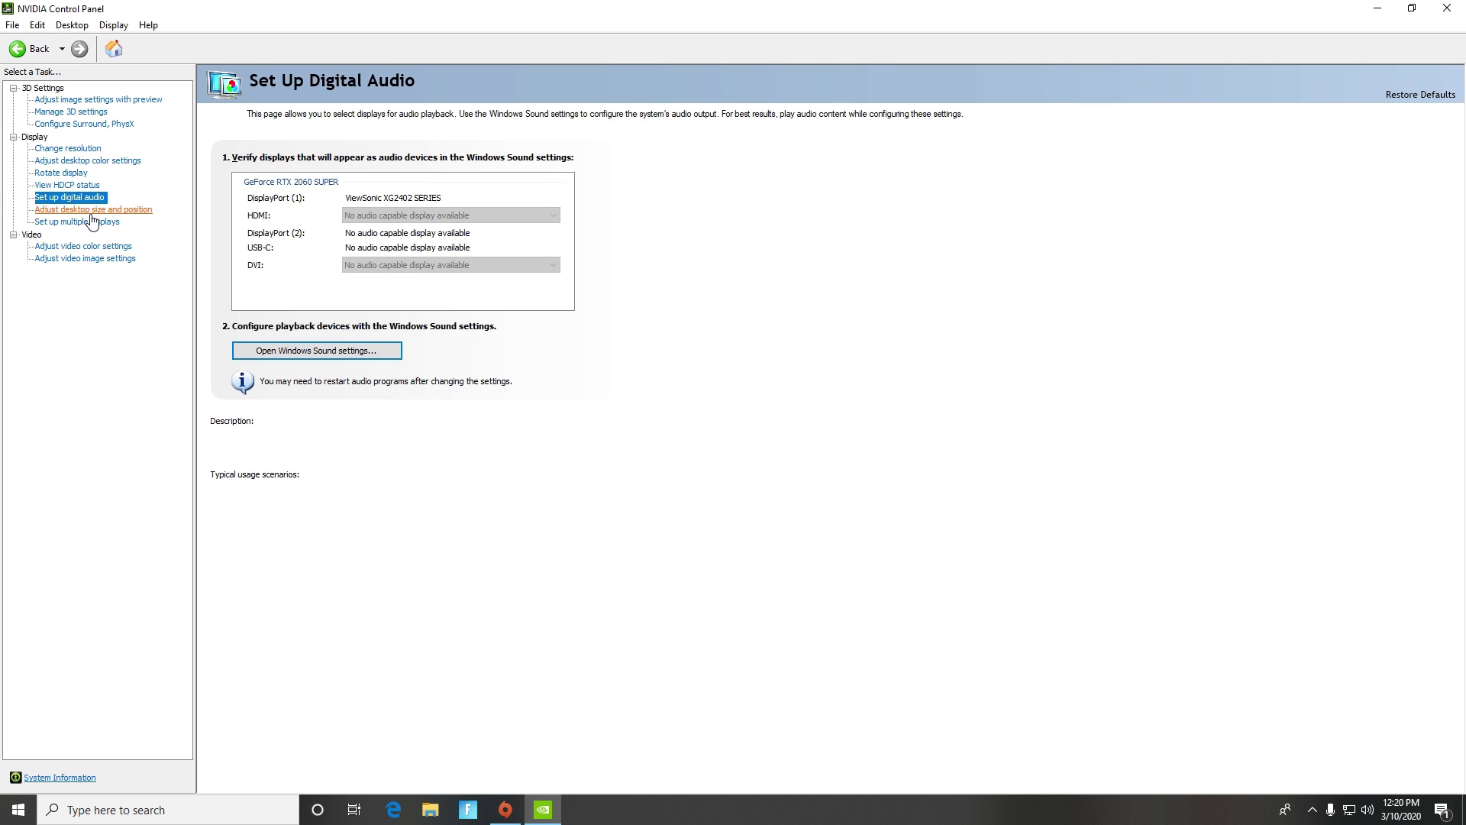
pyautogui.click(90, 210)
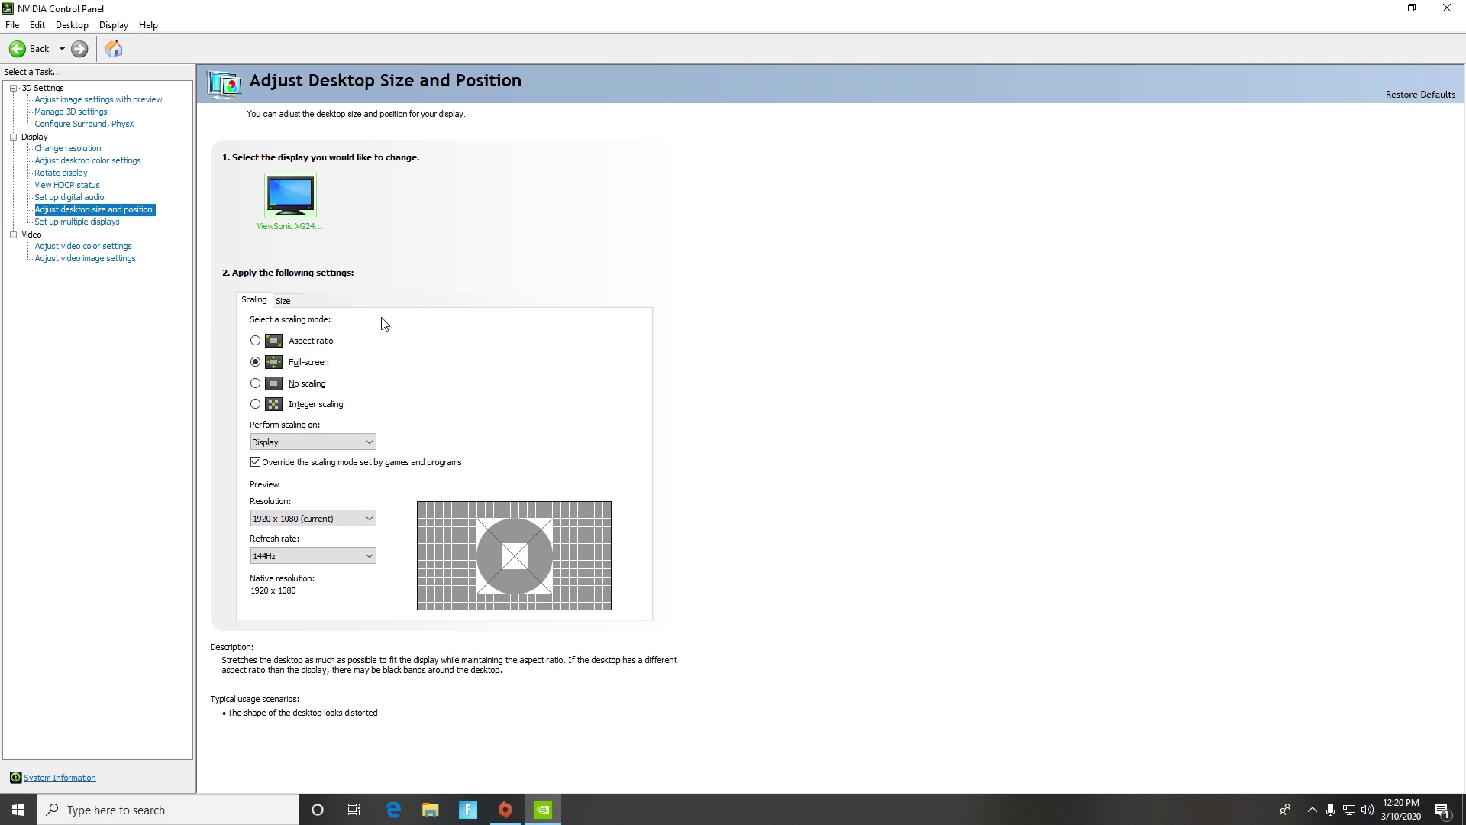
# Look at the multiple displays setup, then the Adjust Video Color Settings page.
pyautogui.click(119, 220)
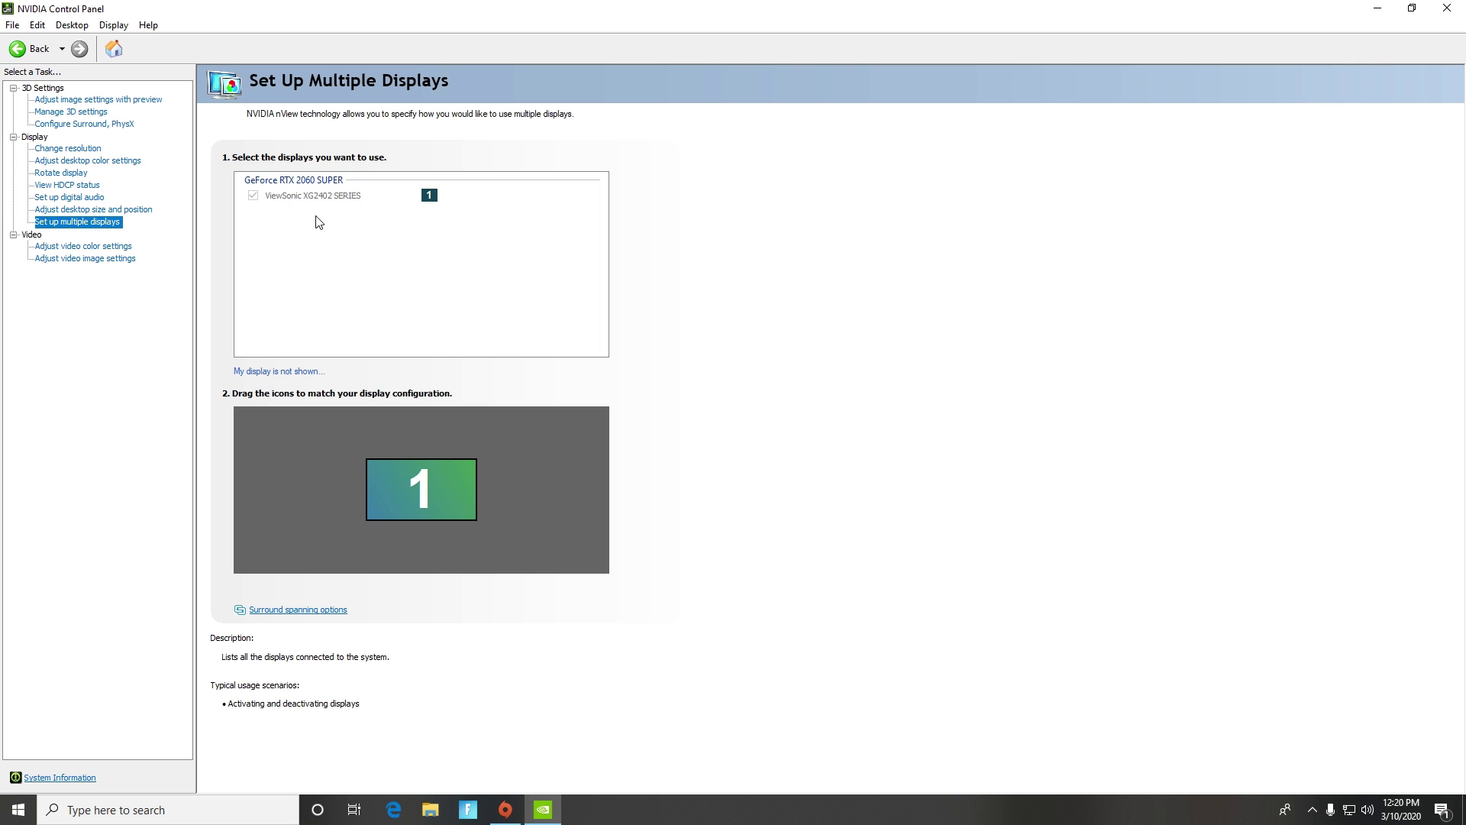
pyautogui.click(116, 247)
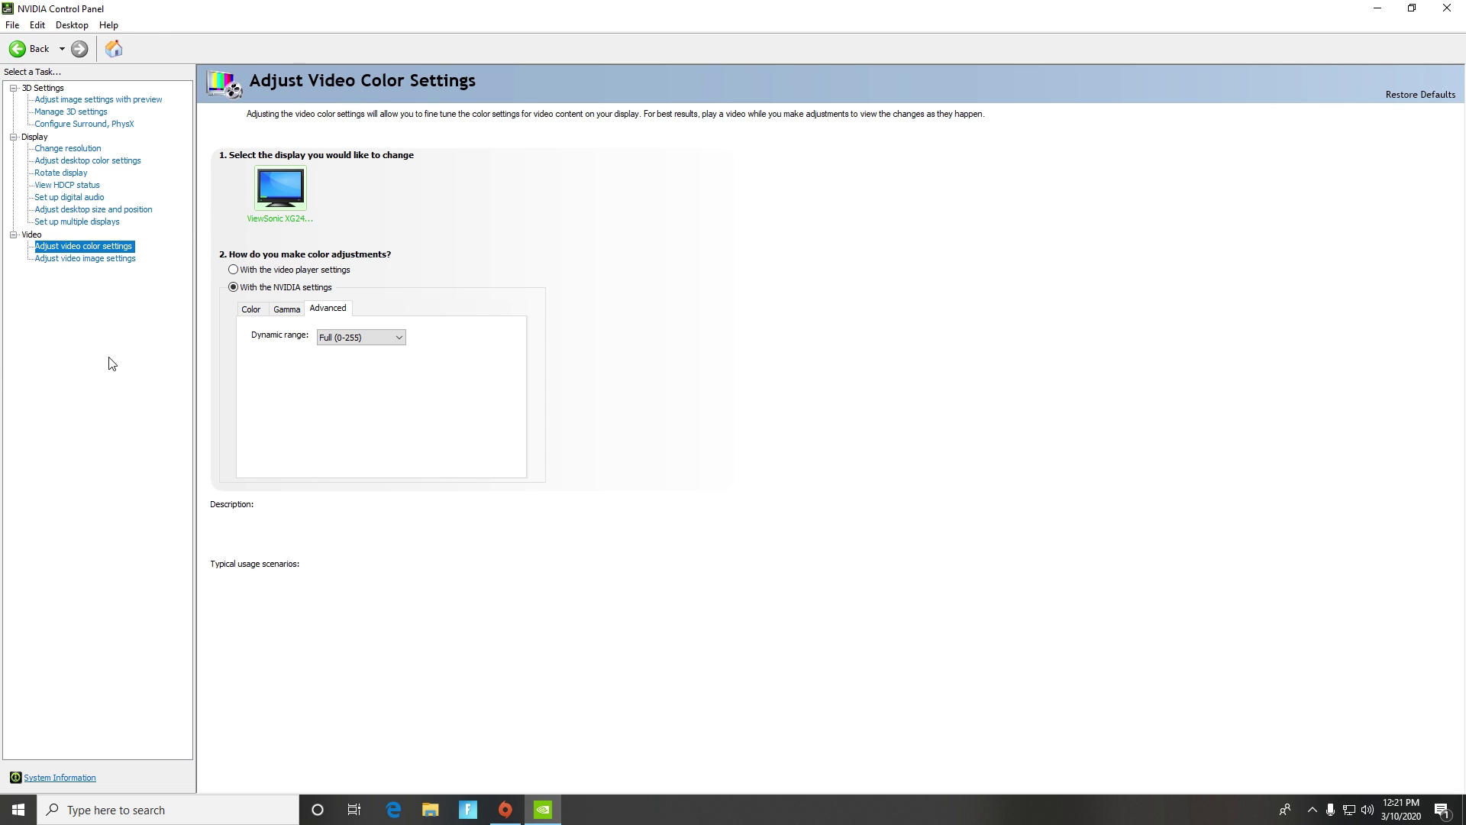
# Browse the Color, Gamma and Advanced video tabs, keeping Dynamic range at Full (0-255).
pyautogui.click(252, 308)
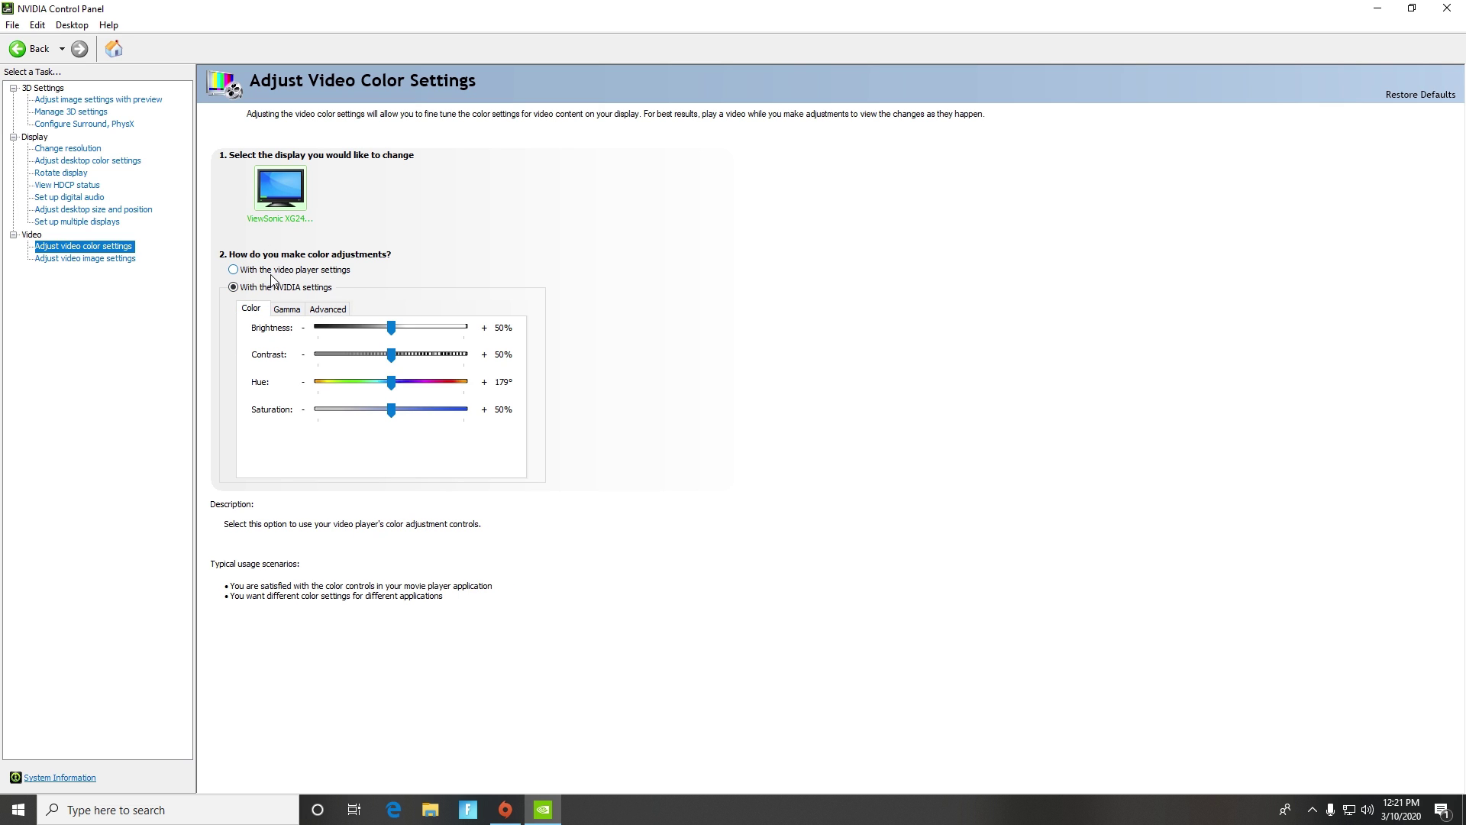
pyautogui.moveTo(337, 277)
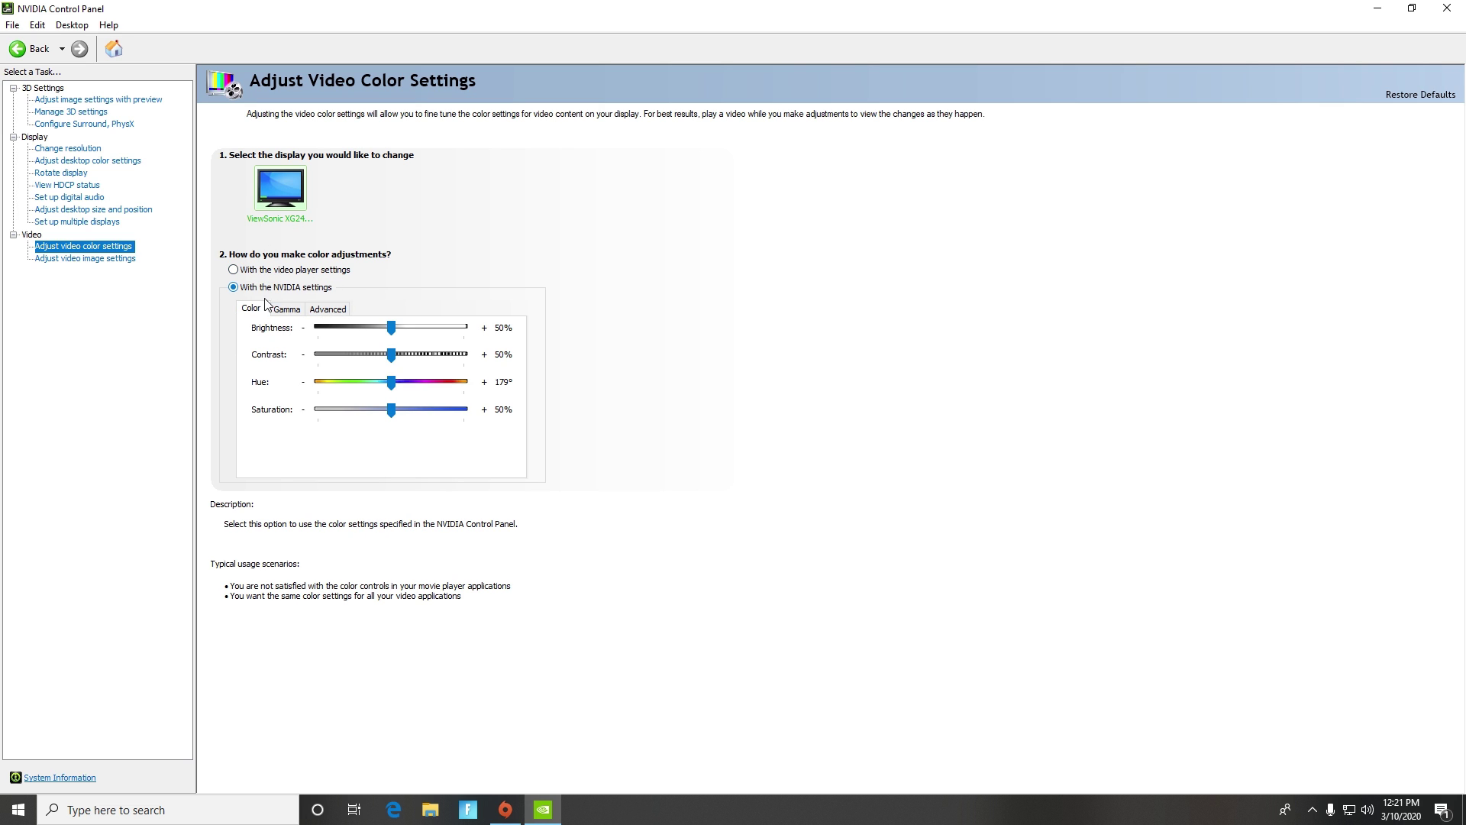
pyautogui.click(325, 309)
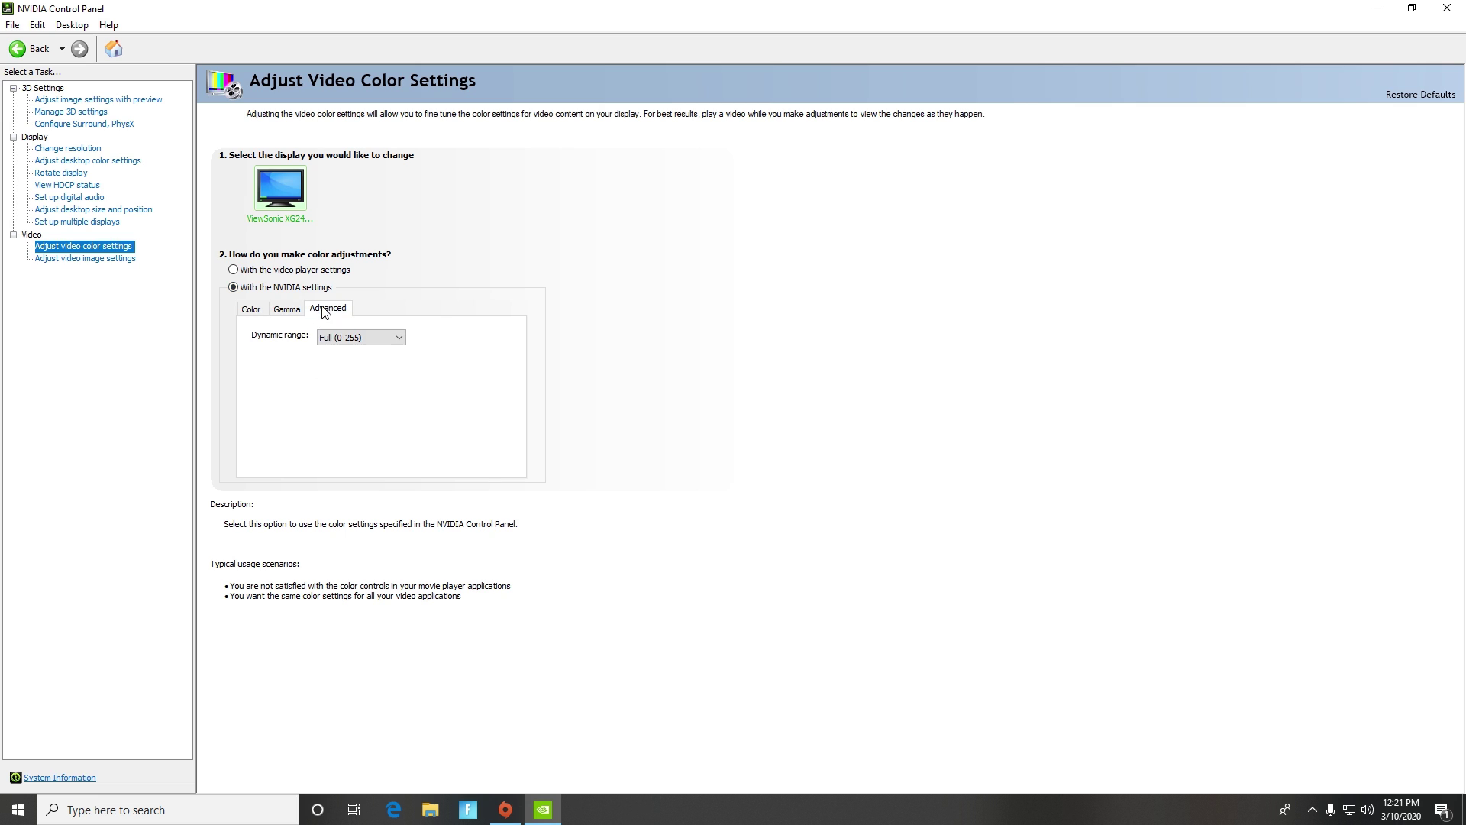
pyautogui.moveTo(296, 337)
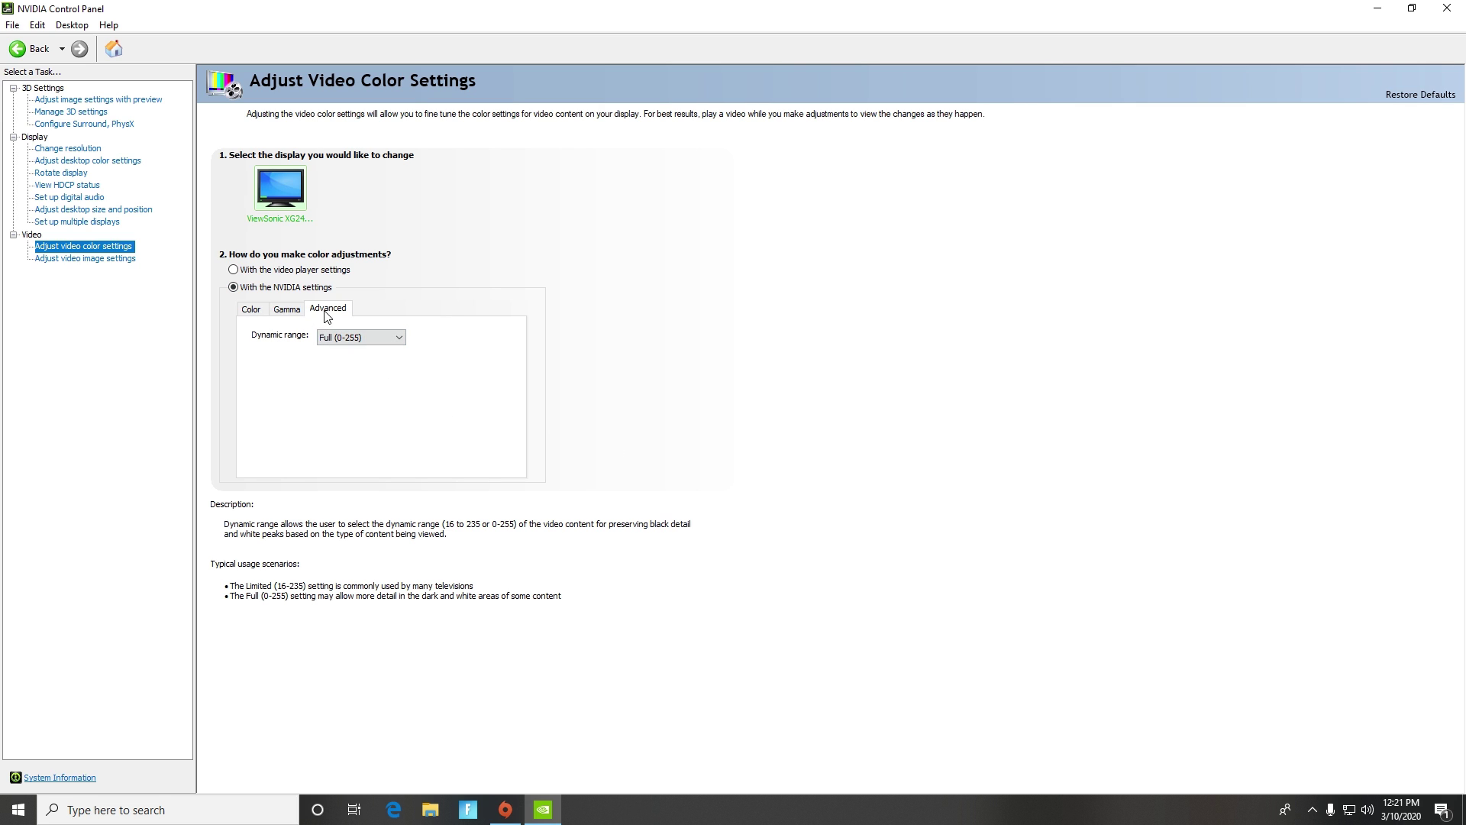
pyautogui.click(342, 336)
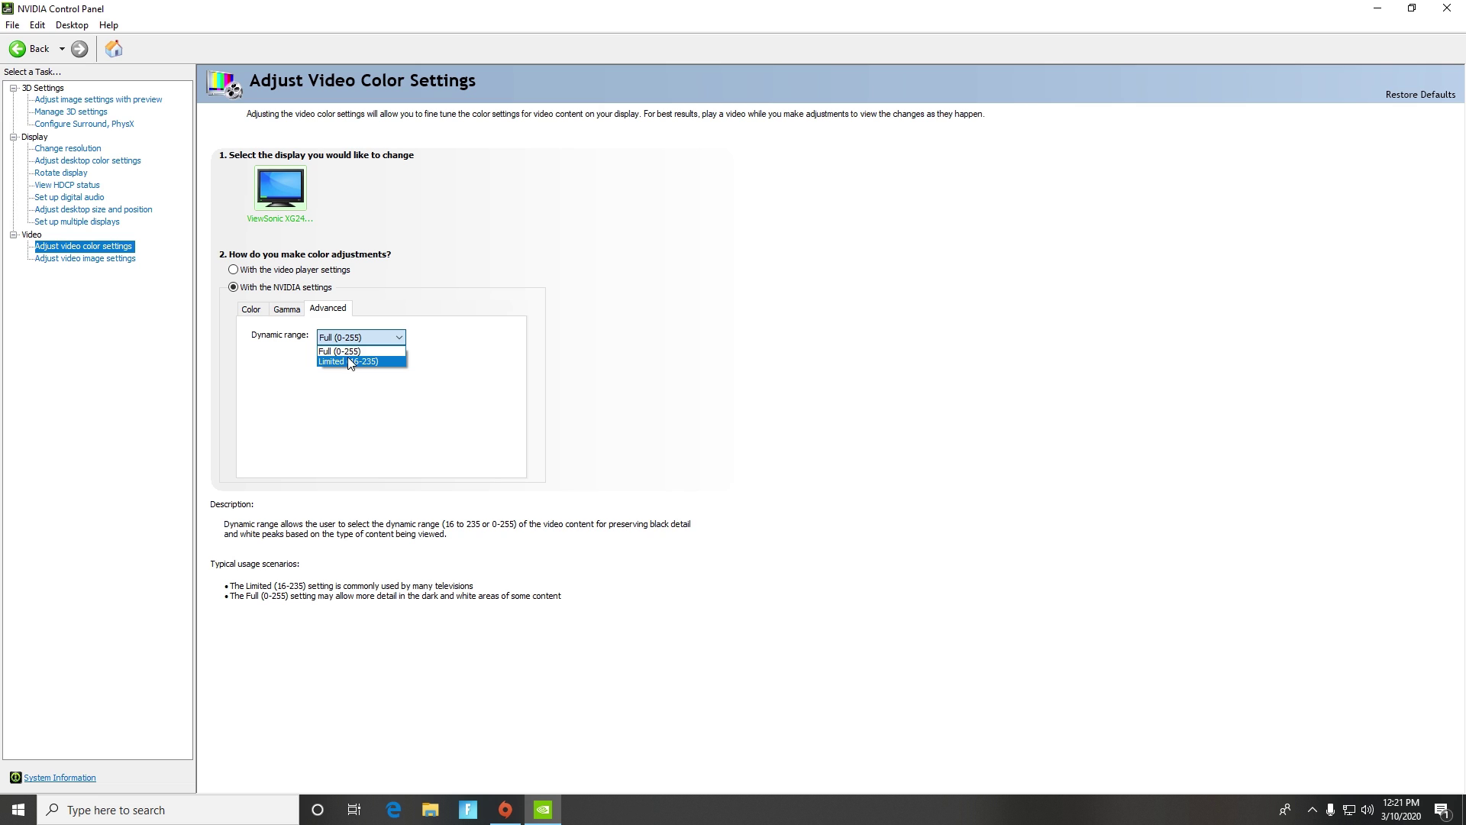
pyautogui.click(356, 353)
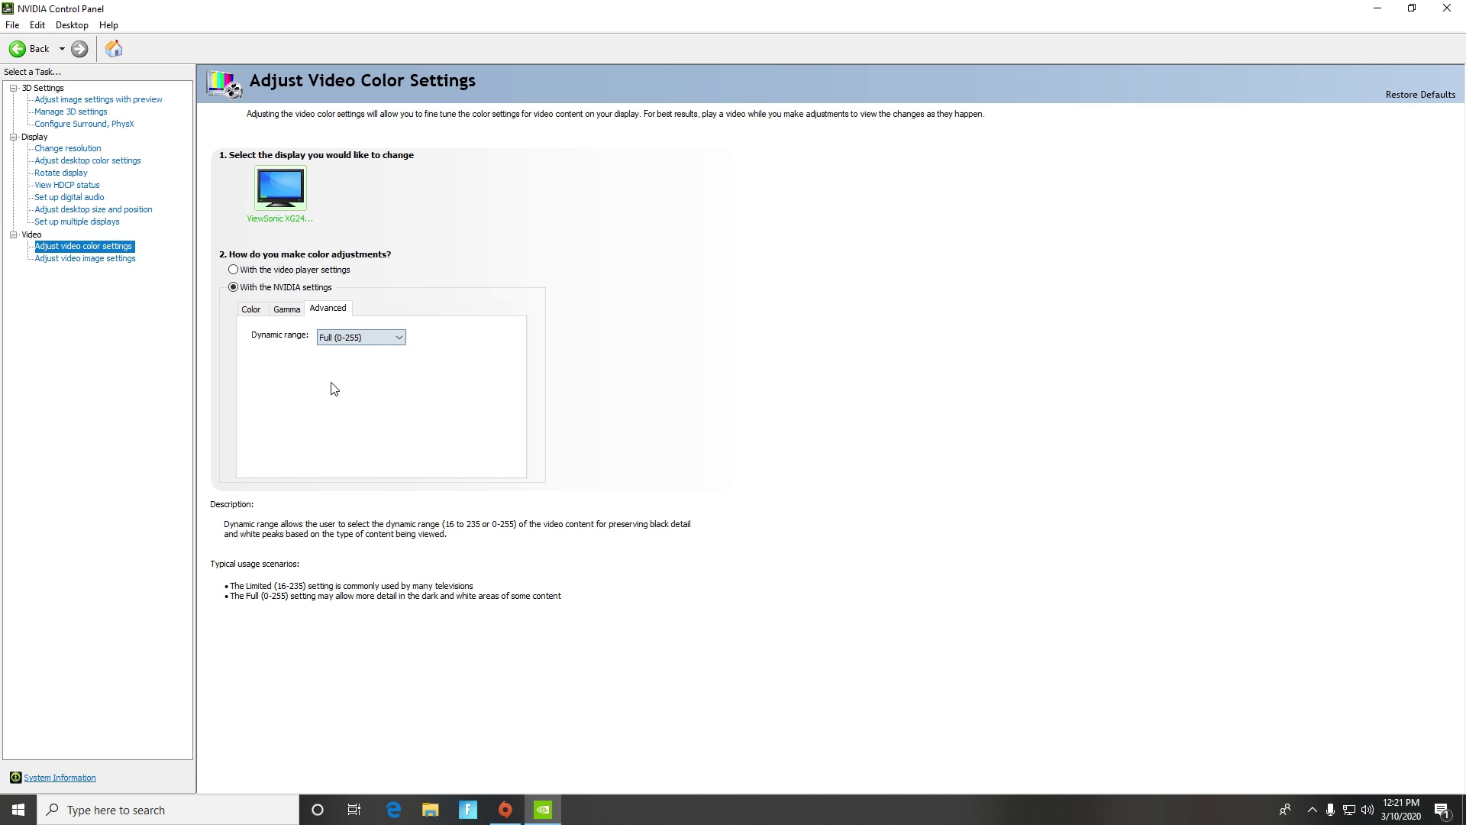
pyautogui.click(289, 310)
pyautogui.click(264, 313)
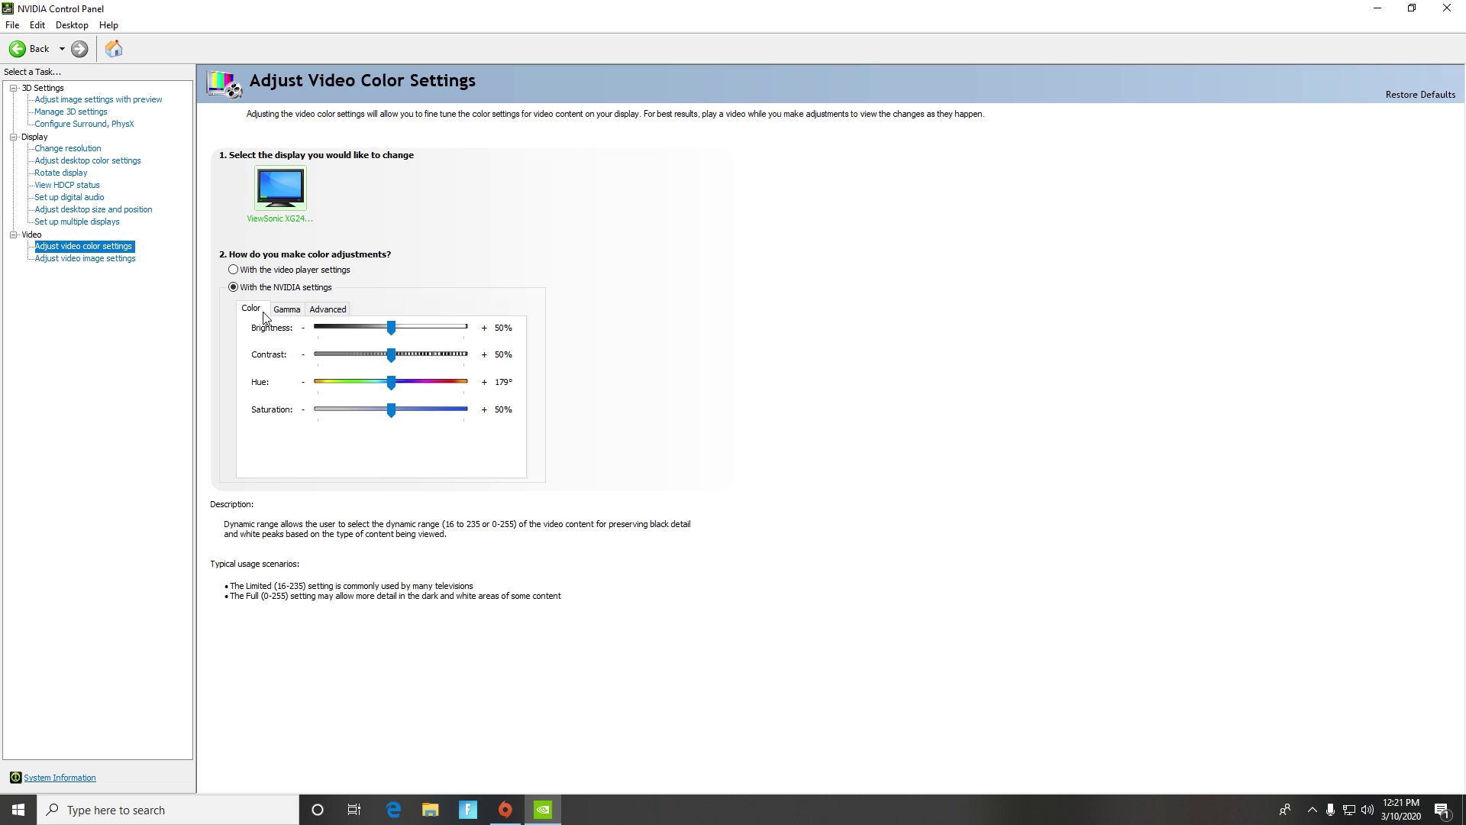
pyautogui.click(96, 258)
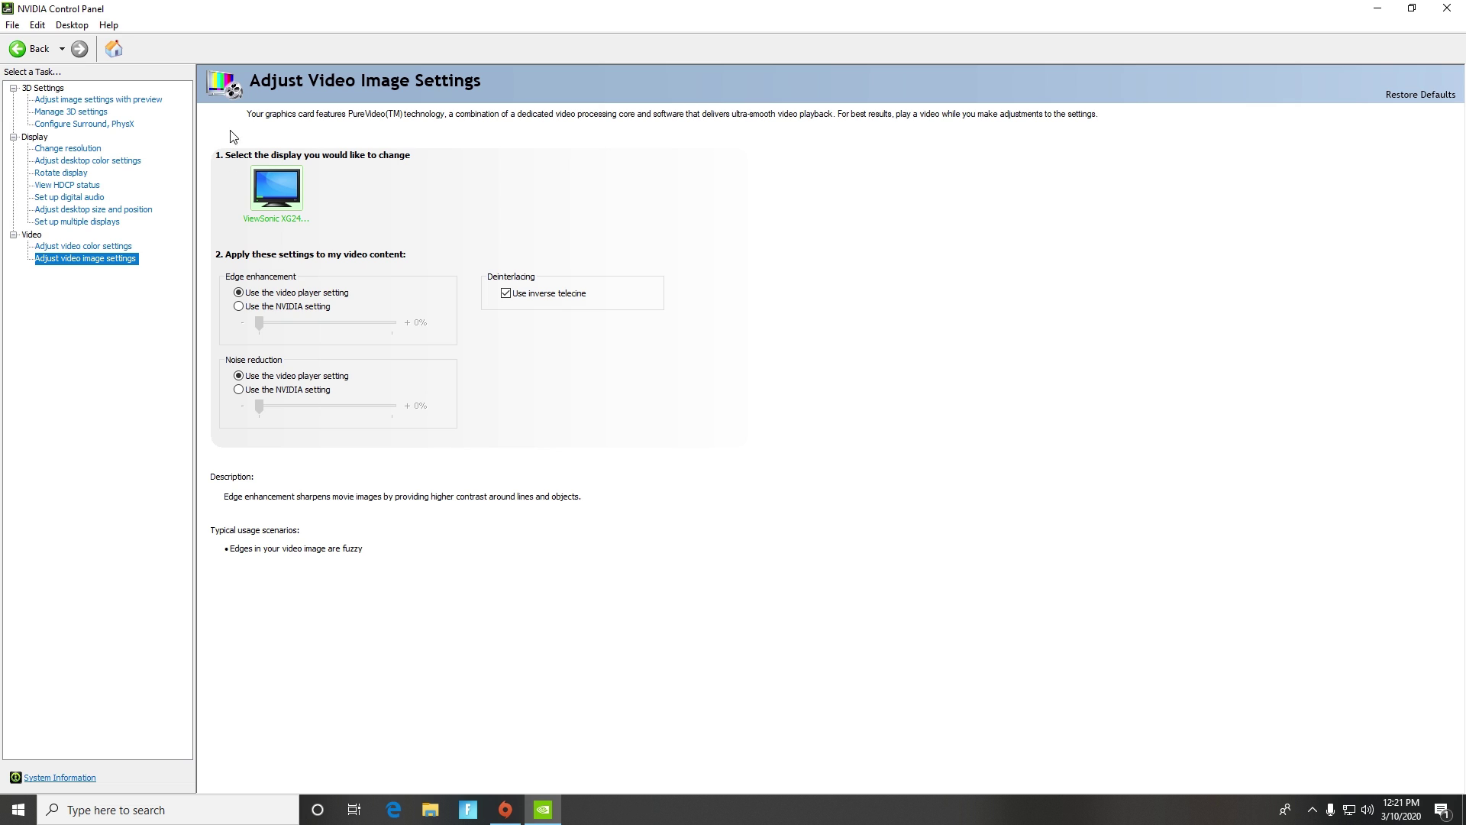
# View the image settings preview page, then close NVIDIA Control Panel.
pyautogui.click(115, 100)
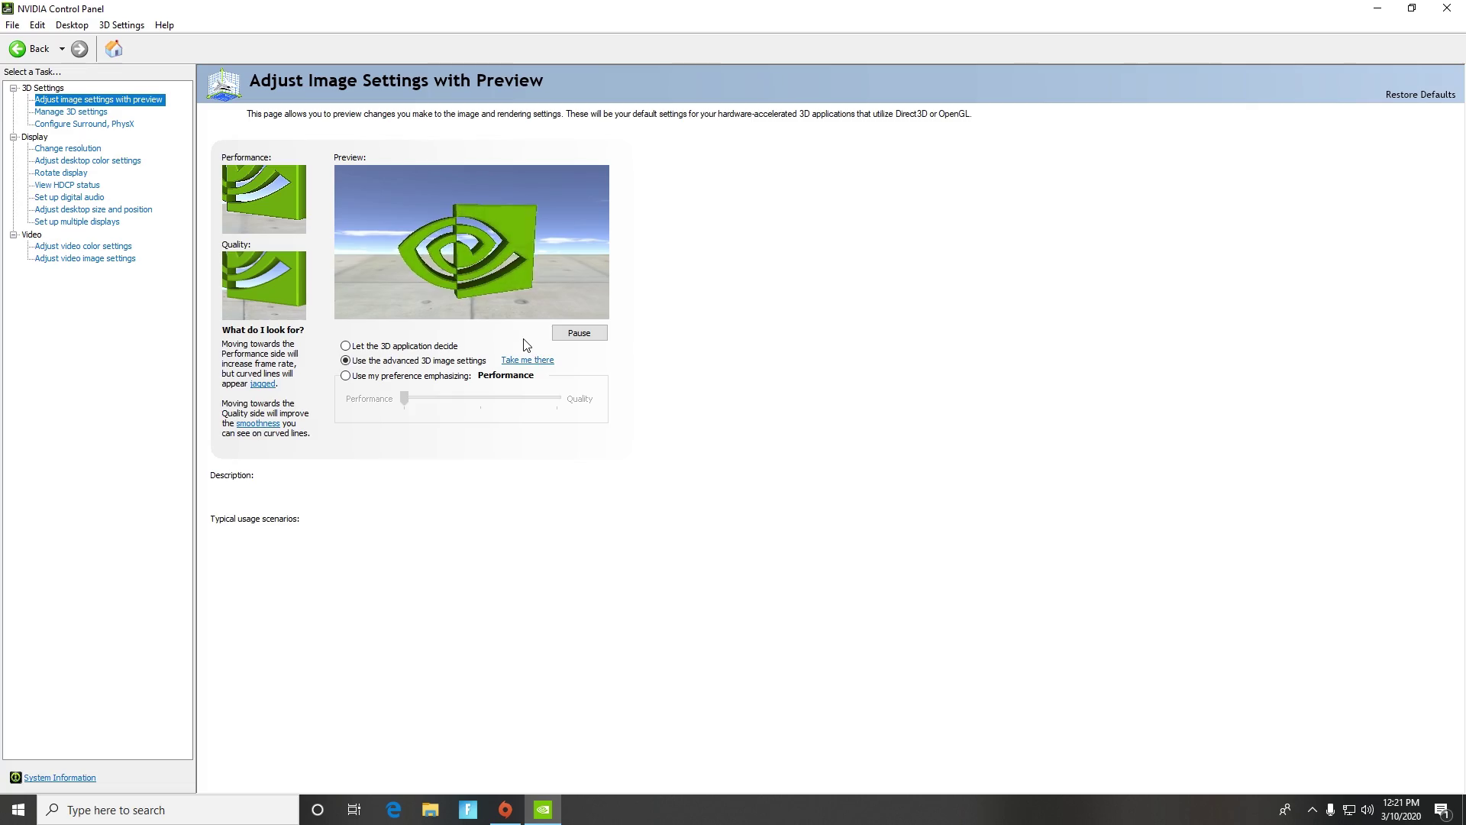
pyautogui.click(1446, 9)
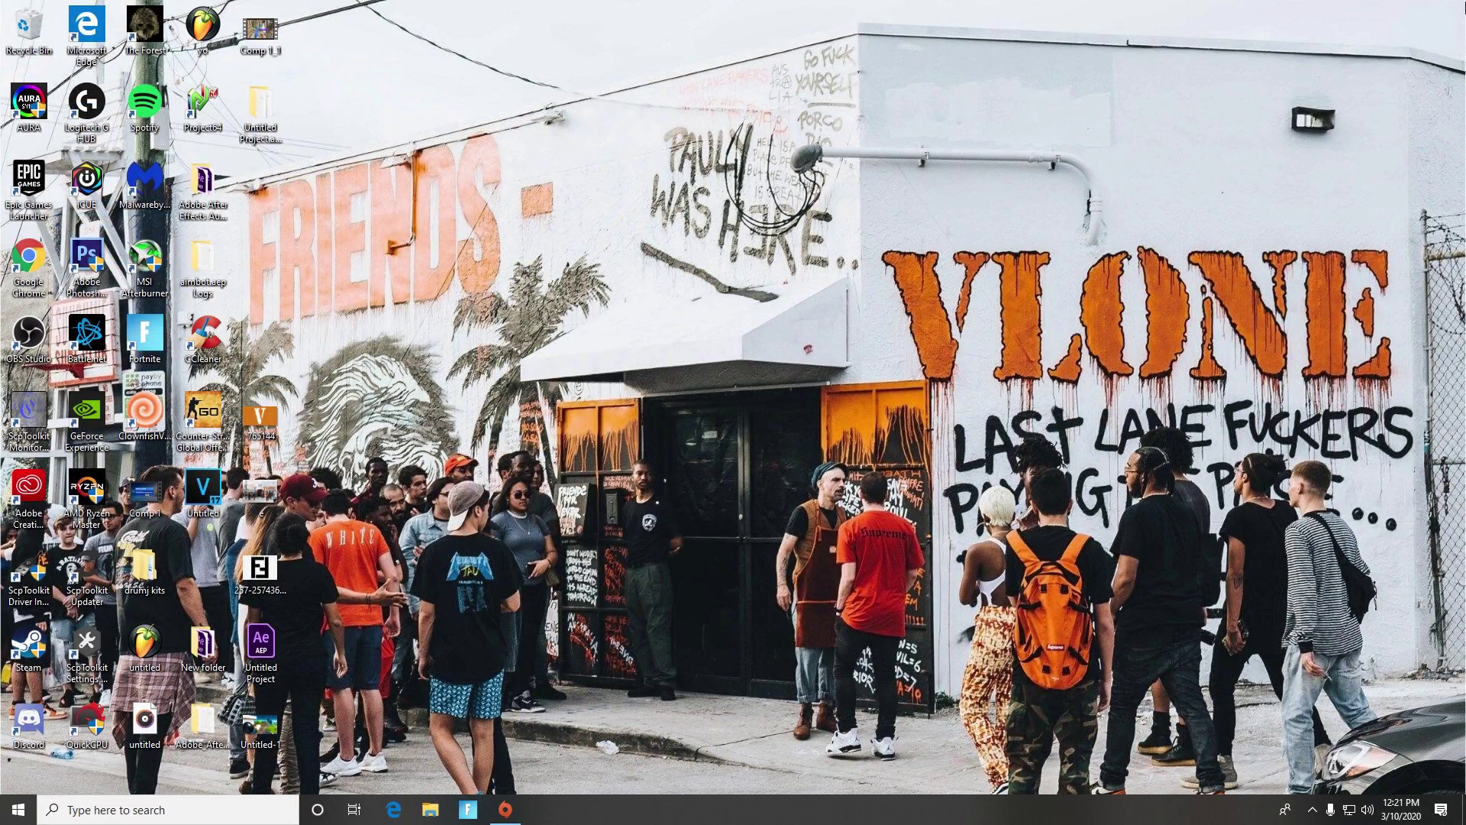
# Move the 765144, long-named image, Untitled Project and Untitled-1 icons into empty desktop slots.
pyautogui.moveTo(267, 420); pyautogui.dragTo(203, 562)
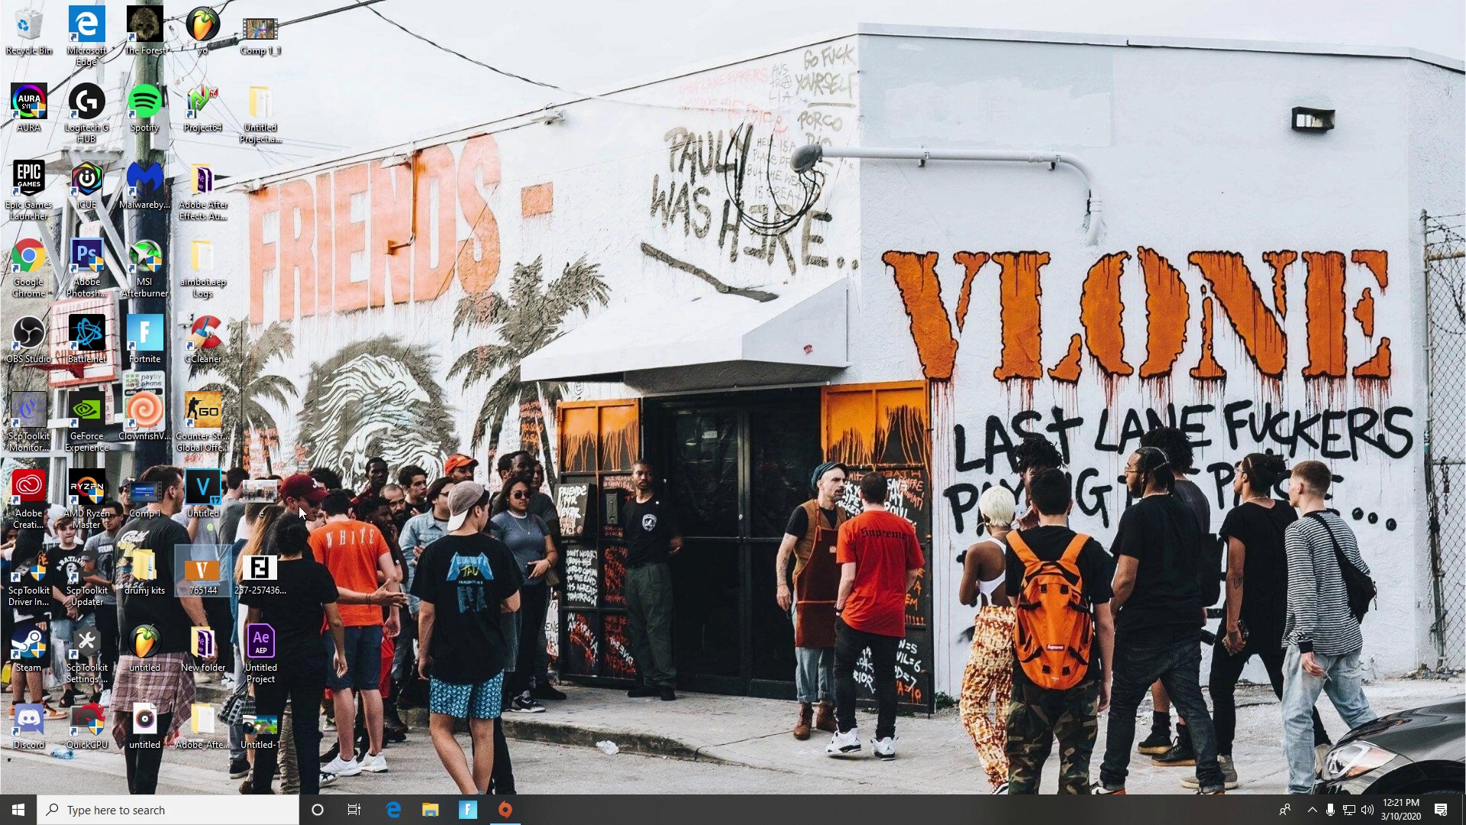
pyautogui.moveTo(267, 493); pyautogui.dragTo(259, 218)
pyautogui.moveTo(272, 573); pyautogui.dragTo(263, 276)
pyautogui.moveTo(263, 649); pyautogui.dragTo(272, 359)
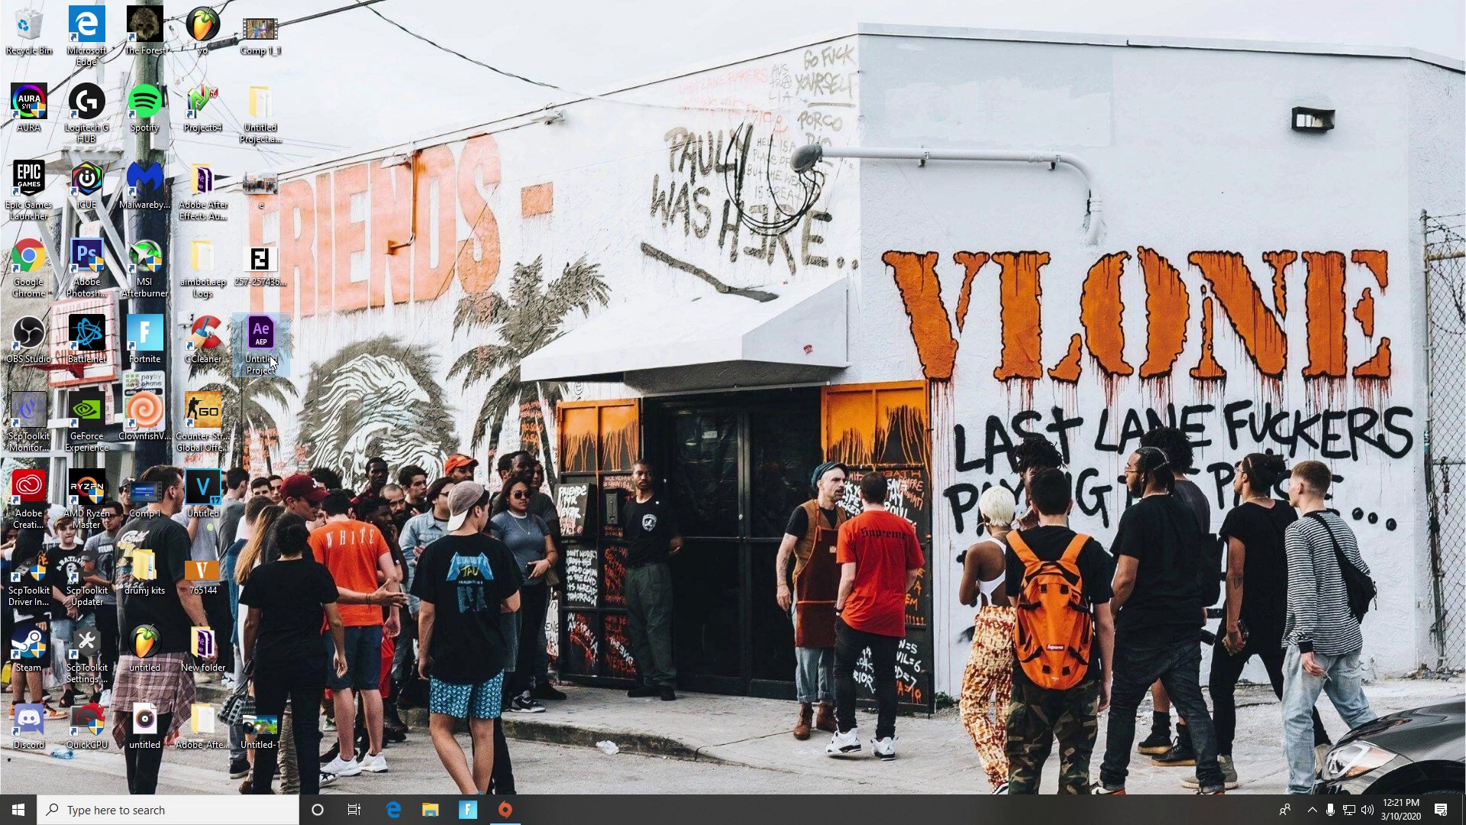
pyautogui.moveTo(261, 724); pyautogui.dragTo(304, 421)
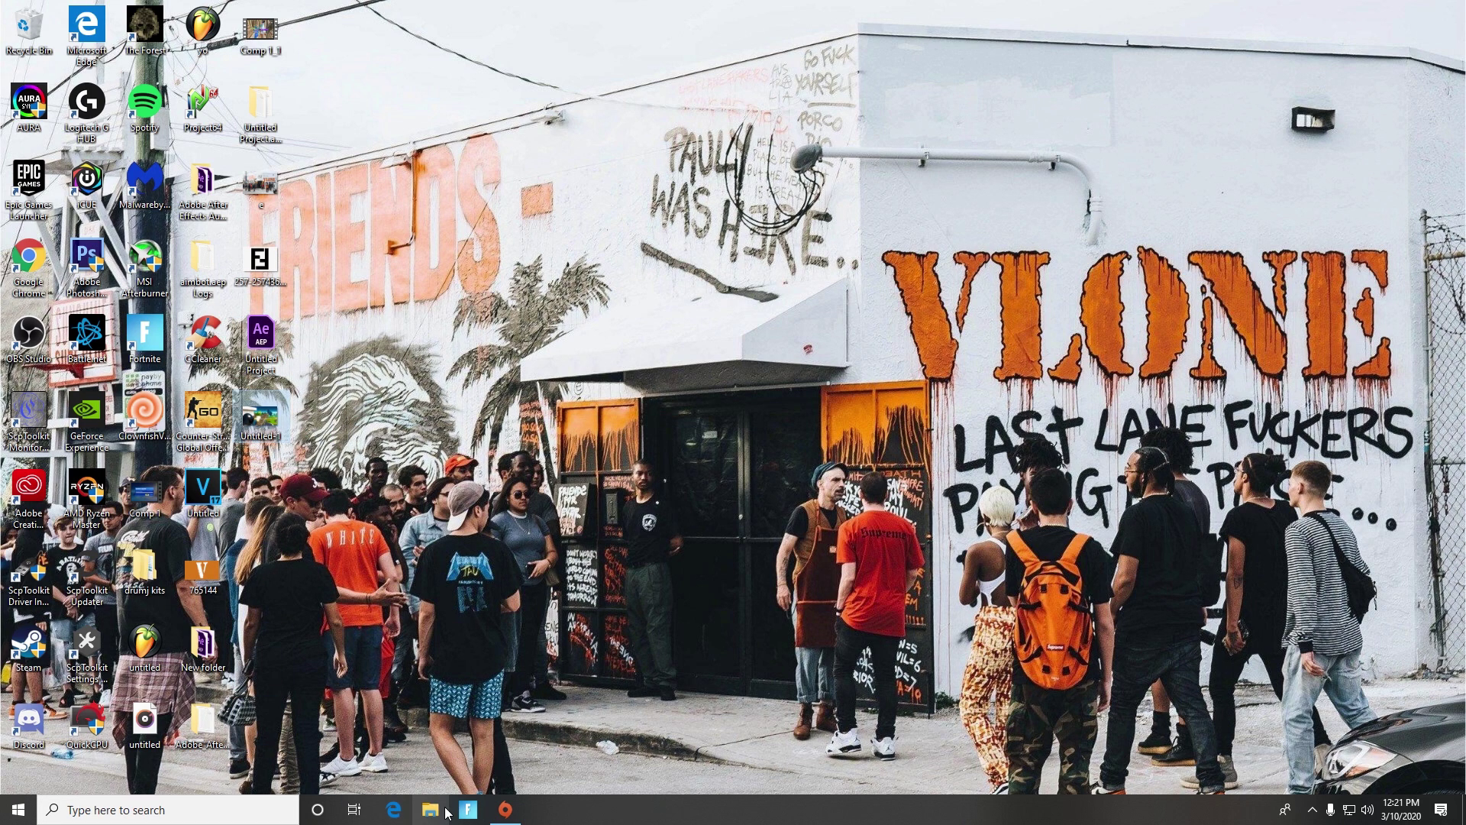